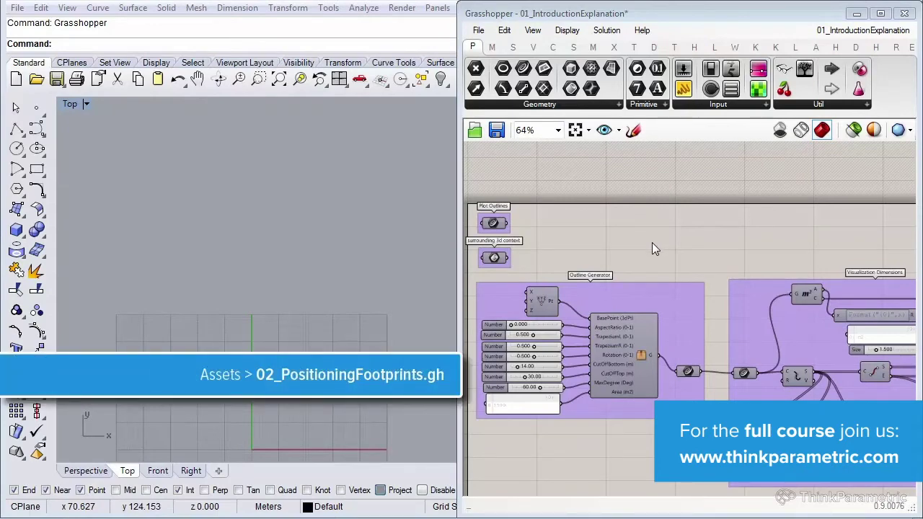
Disconnect the Outline Generator output from the Visualization Dimensions group and move that group above the large frame.
{"action": "right_click", "coordinate": [631, 218]}
{"action": "right_click_drag", "start_coordinate": [619, 215], "coordinate": [571, 208]}
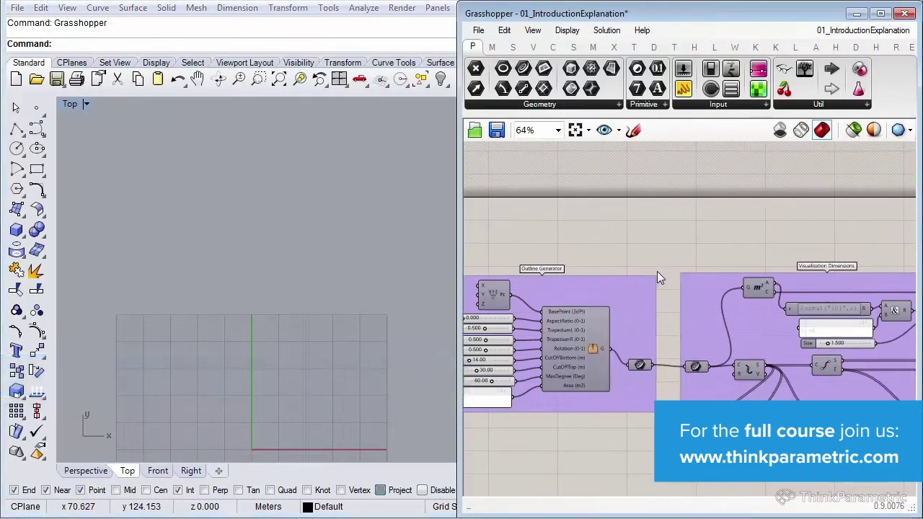
{"action": "right_click_drag", "start_coordinate": [680, 388], "coordinate": [630, 328]}
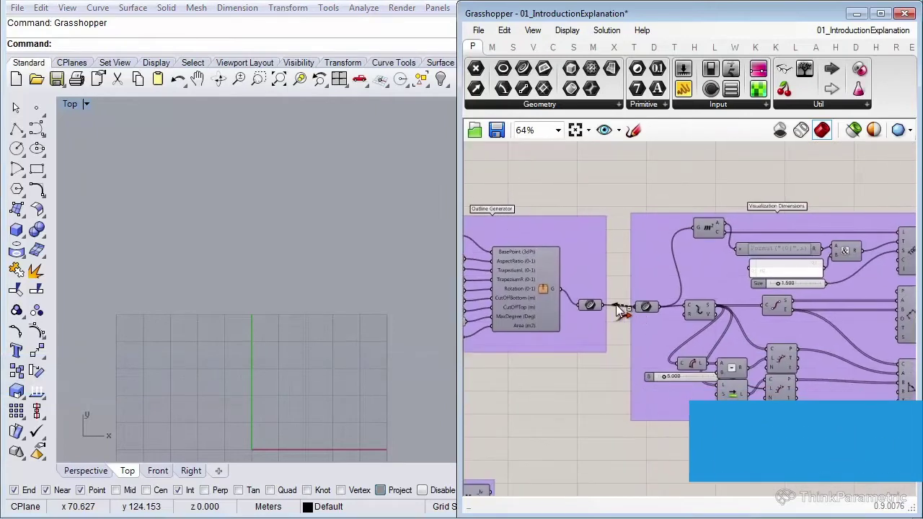
{"action": "left_click_drag", "start_coordinate": [615, 305], "coordinate": [603, 305], "text": "ctrl"}
{"action": "right_click_drag", "start_coordinate": [757, 253], "coordinate": [691, 249]}
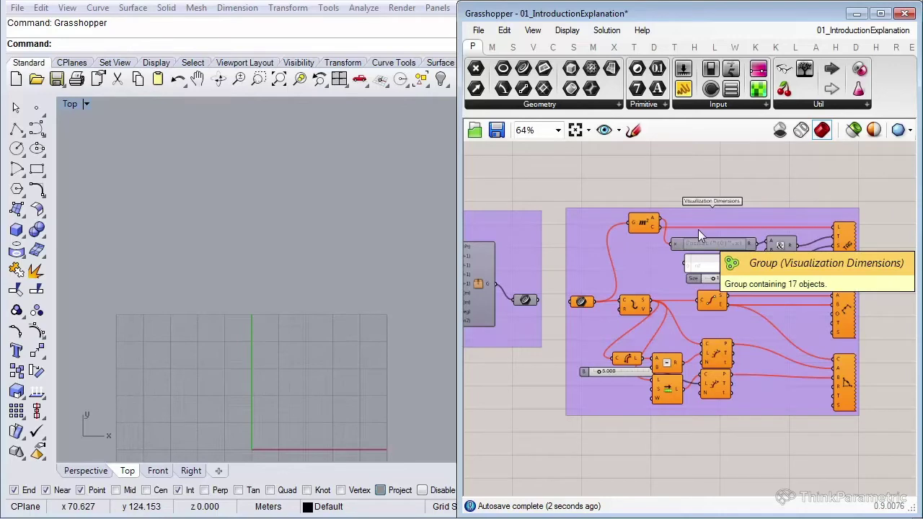
{"action": "left_click_drag", "start_coordinate": [697, 228], "coordinate": [700, 143]}
{"action": "scroll", "coordinate": [712, 259], "scroll_direction": "down", "scroll_amount": 3}
{"action": "scroll", "coordinate": [722, 241], "scroll_direction": "down", "scroll_amount": 2}
{"action": "scroll", "coordinate": [676, 149], "scroll_direction": "up", "scroll_amount": 4}
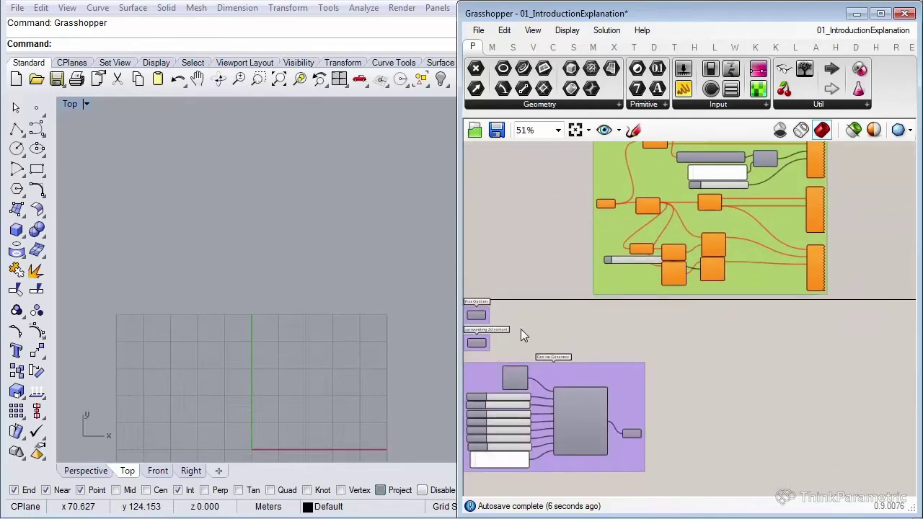
Move the surrounding 3d context group out of the frame, above its upper edge.
{"action": "right_click_drag", "start_coordinate": [521, 329], "coordinate": [607, 286]}
{"action": "scroll", "coordinate": [607, 286], "scroll_direction": "up", "scroll_amount": 4}
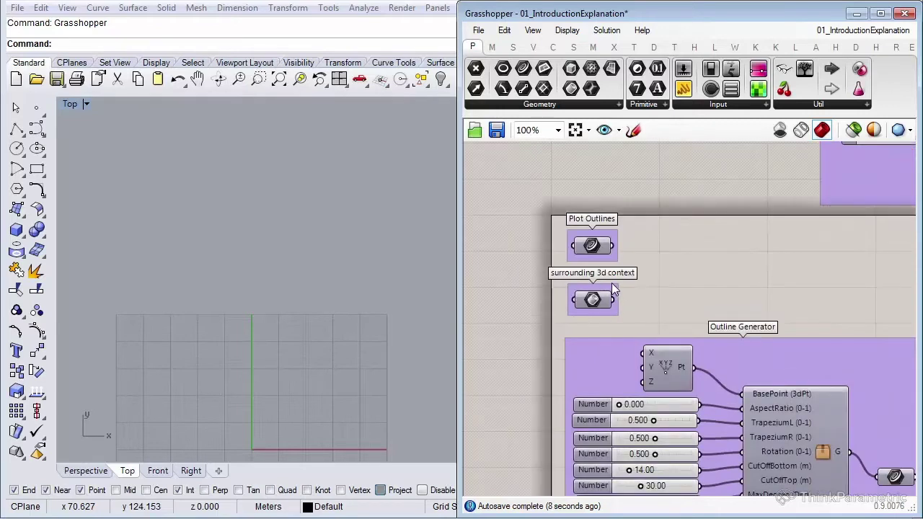
{"action": "left_click", "coordinate": [612, 287]}
{"action": "left_click_drag", "start_coordinate": [612, 287], "coordinate": [605, 160]}
{"action": "right_click_drag", "start_coordinate": [638, 308], "coordinate": [628, 210]}
{"action": "scroll", "coordinate": [613, 280], "scroll_direction": "down", "scroll_amount": 2}
Move the Range Finder group above the frame, between the surrounding 3d context and Visualization Dimensions groups.
{"action": "right_click_drag", "start_coordinate": [623, 437], "coordinate": [621, 332]}
{"action": "scroll", "coordinate": [622, 404], "scroll_direction": "up", "scroll_amount": 2}
{"action": "left_click_drag", "start_coordinate": [598, 439], "coordinate": [607, 198]}
{"action": "scroll", "coordinate": [595, 455], "scroll_direction": "down", "scroll_amount": 4}
{"action": "scroll", "coordinate": [637, 190], "scroll_direction": "up", "scroll_amount": 3}
{"action": "left_click", "coordinate": [576, 179]}
{"action": "right_click_drag", "start_coordinate": [586, 388], "coordinate": [584, 315]}
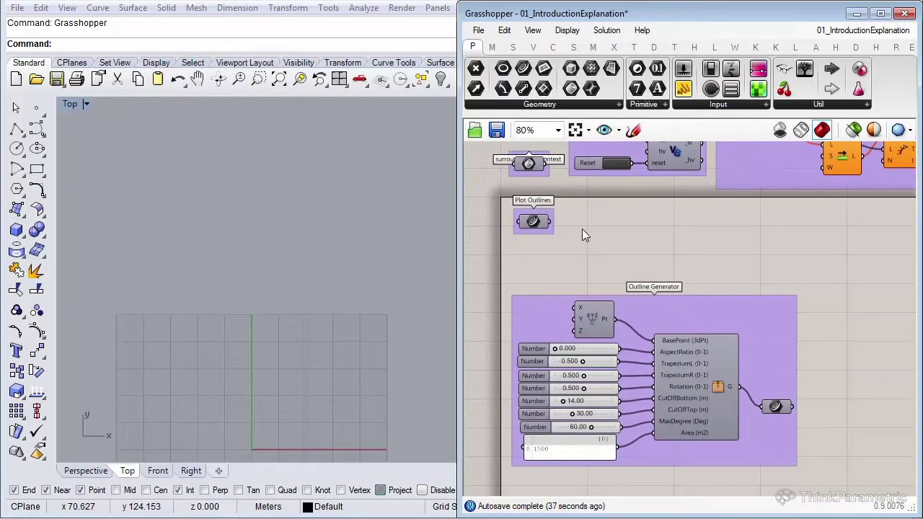
Move the Outline Generator group far to the right inside the frame to clear space beside Plot Outlines.
{"action": "scroll", "coordinate": [583, 229], "scroll_direction": "down", "scroll_amount": 1}
{"action": "left_click", "coordinate": [609, 296]}
{"action": "scroll", "coordinate": [600, 295], "scroll_direction": "down", "scroll_amount": 4}
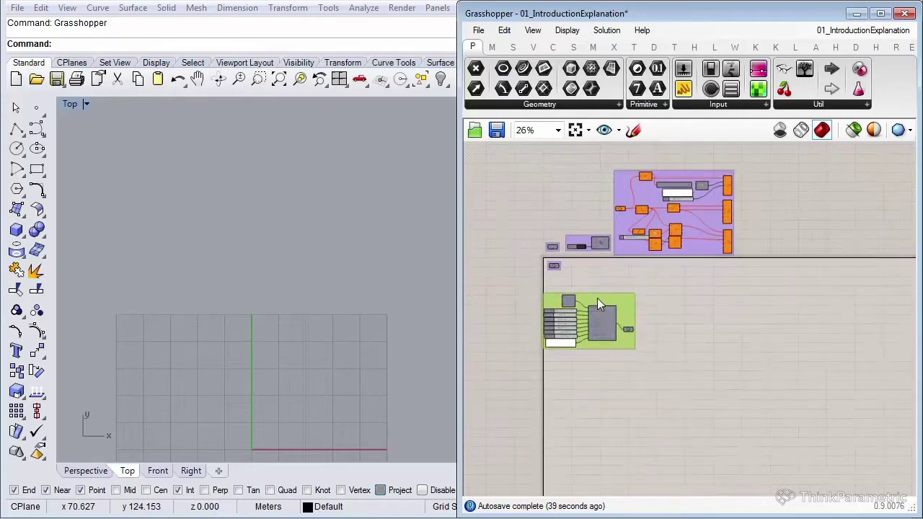
{"action": "left_click_drag", "start_coordinate": [597, 300], "coordinate": [803, 295]}
{"action": "scroll", "coordinate": [553, 319], "scroll_direction": "up", "scroll_amount": 3}
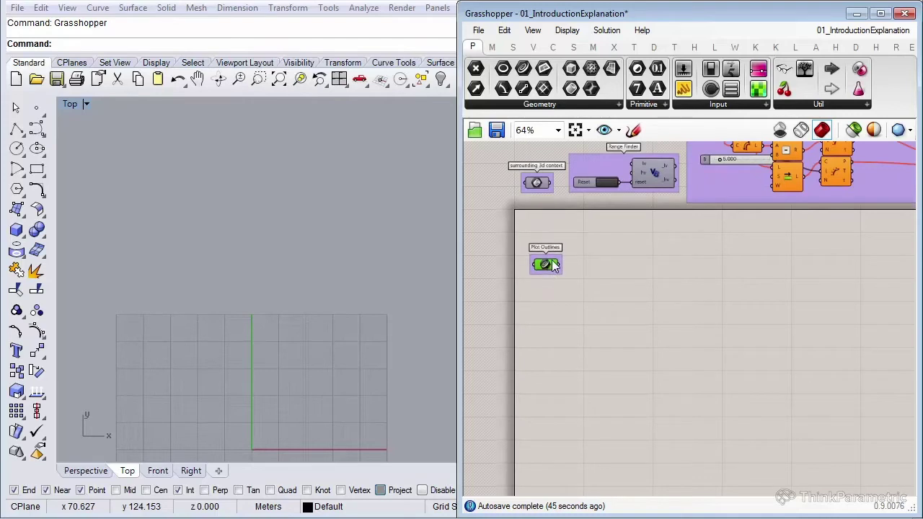
Enable the viewport preview of the Plot Outlines curve parameter.
{"action": "middle_click", "coordinate": [552, 261]}
{"action": "left_click", "coordinate": [576, 258]}
{"action": "left_click", "coordinate": [634, 339]}
{"action": "right_click_drag", "start_coordinate": [256, 320], "coordinate": [273, 316]}
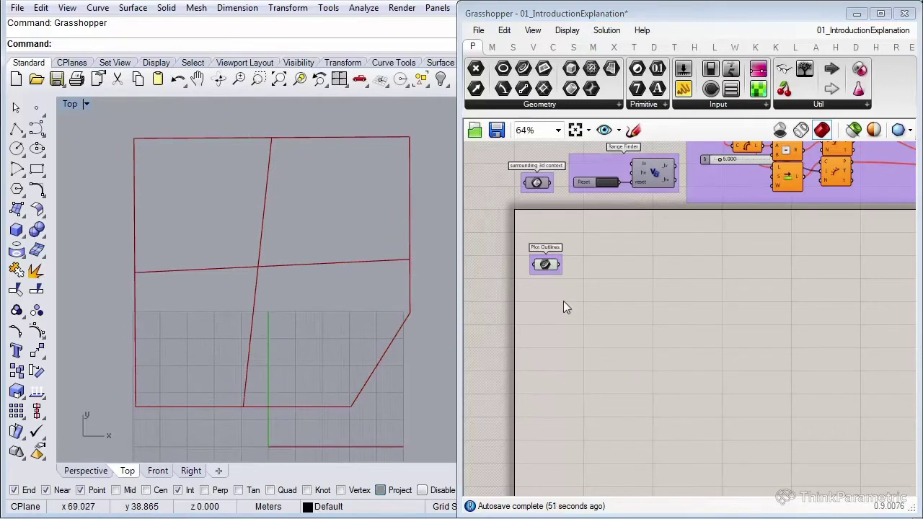
{"action": "left_click", "coordinate": [550, 263]}
{"action": "left_click", "coordinate": [627, 295]}
Add a Scale component and connect Plot Outlines to its geometry input, placing it to the right of the parameter.
{"action": "scroll", "coordinate": [625, 295], "scroll_direction": "up", "scroll_amount": 1}
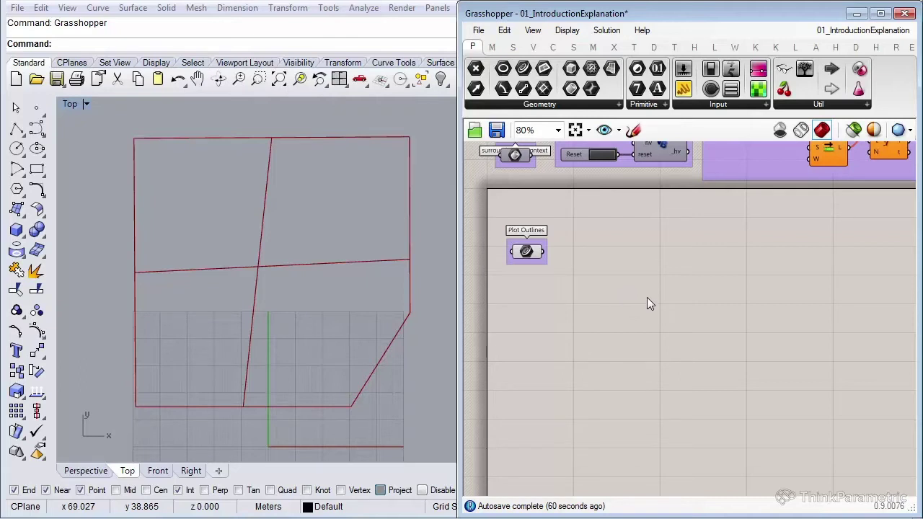
{"action": "double_click", "coordinate": [647, 298]}
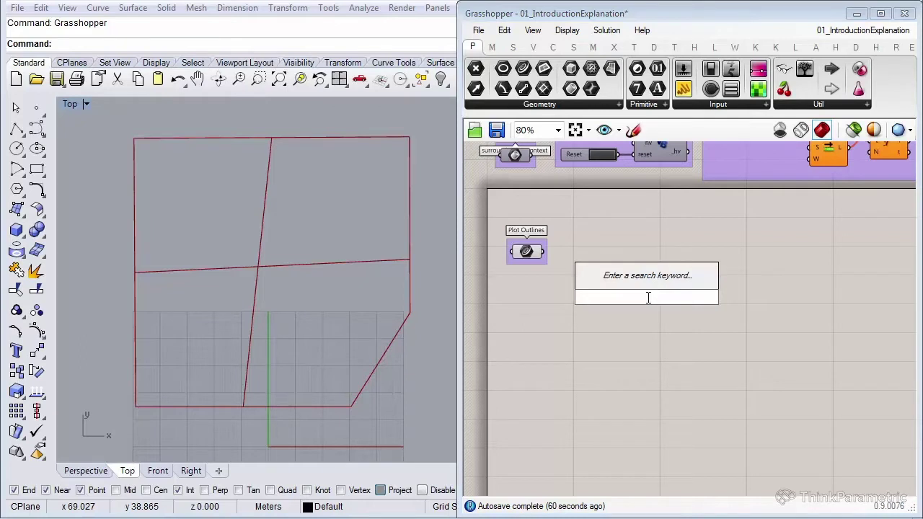
{"action": "type", "text": "sc"}
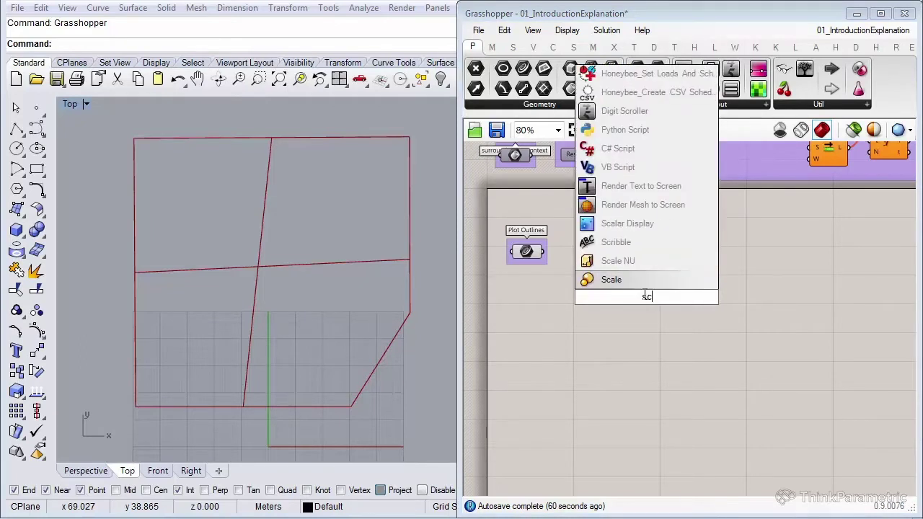
{"action": "key", "text": "Return"}
{"action": "scroll", "coordinate": [589, 285], "scroll_direction": "up", "scroll_amount": 2}
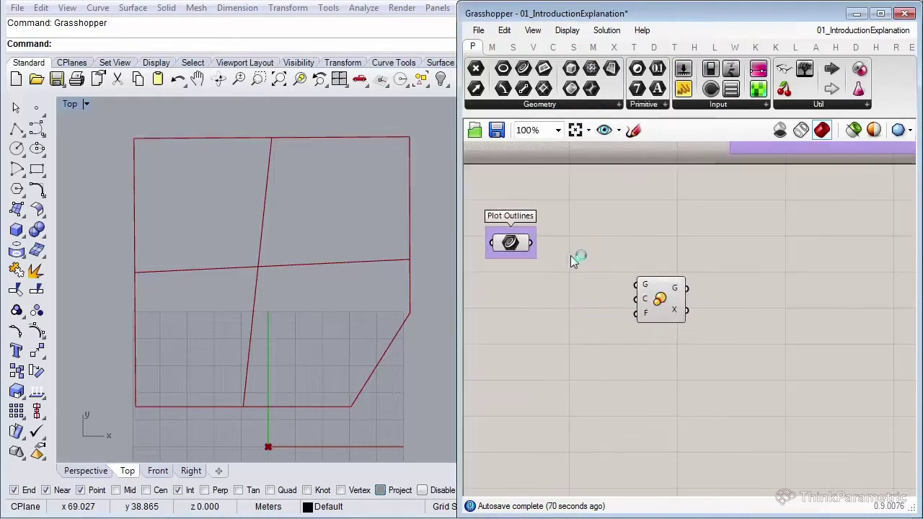
{"action": "left_click_drag", "start_coordinate": [515, 240], "coordinate": [653, 292]}
{"action": "left_click_drag", "start_coordinate": [684, 321], "coordinate": [716, 268]}
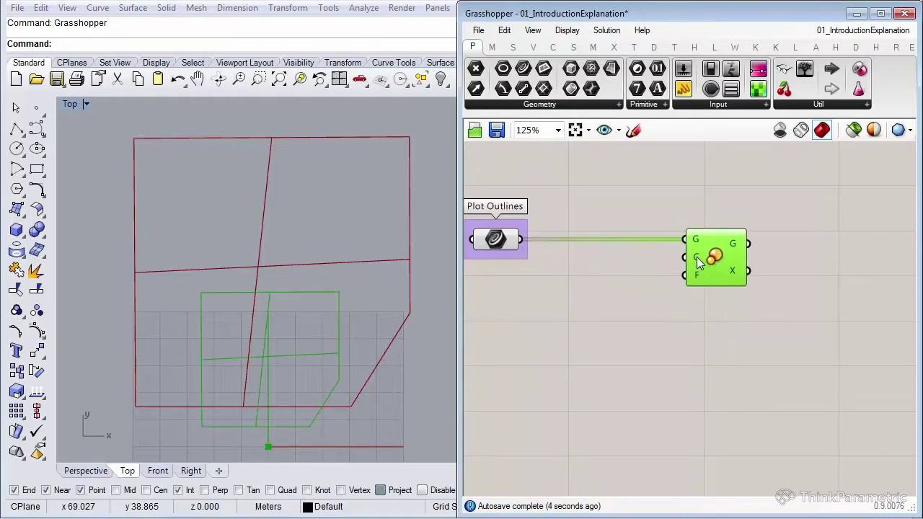
Add an Area component fed by Plot Outlines and connect its centroid output to the Scale component's center input.
{"action": "mouse_move", "coordinate": [698, 261]}
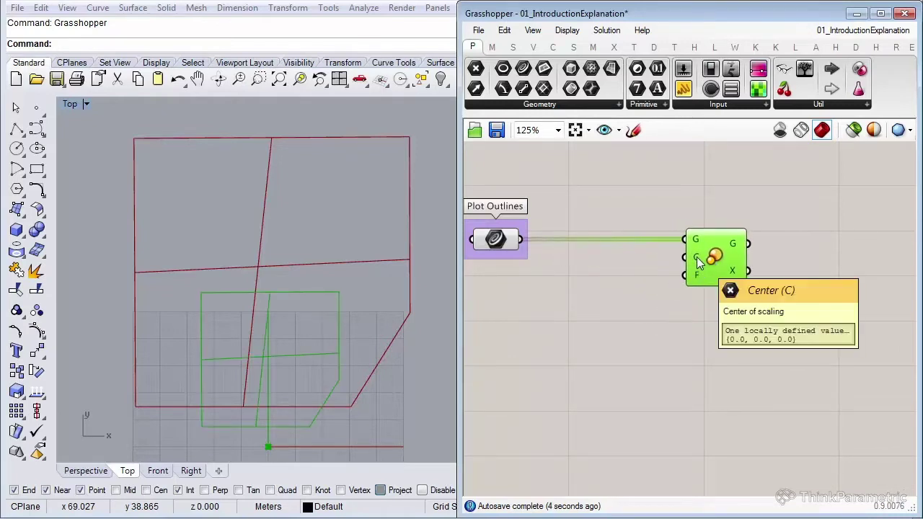
{"action": "double_click", "coordinate": [606, 292]}
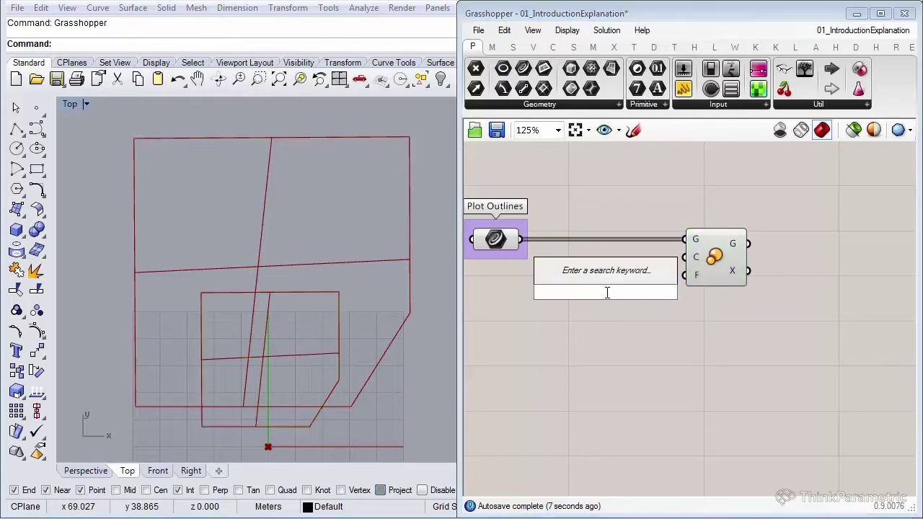
{"action": "type", "text": "are"}
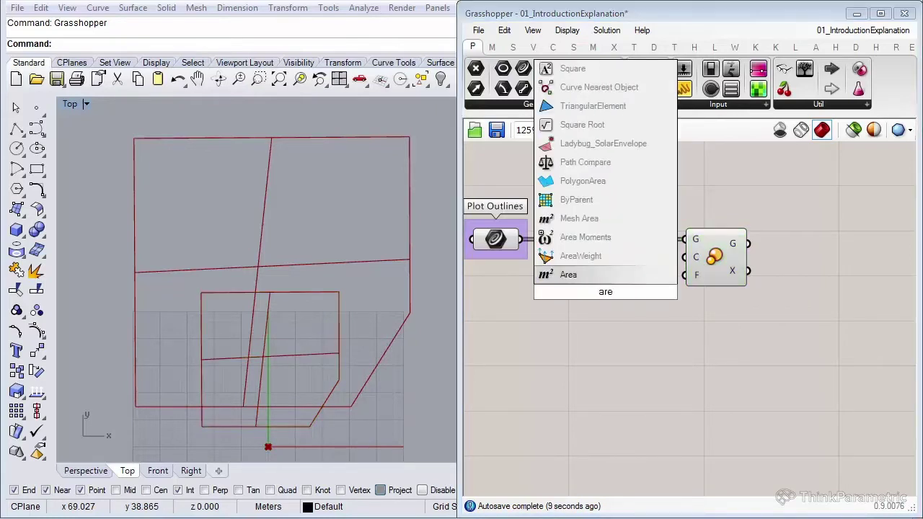
{"action": "left_click", "coordinate": [604, 278]}
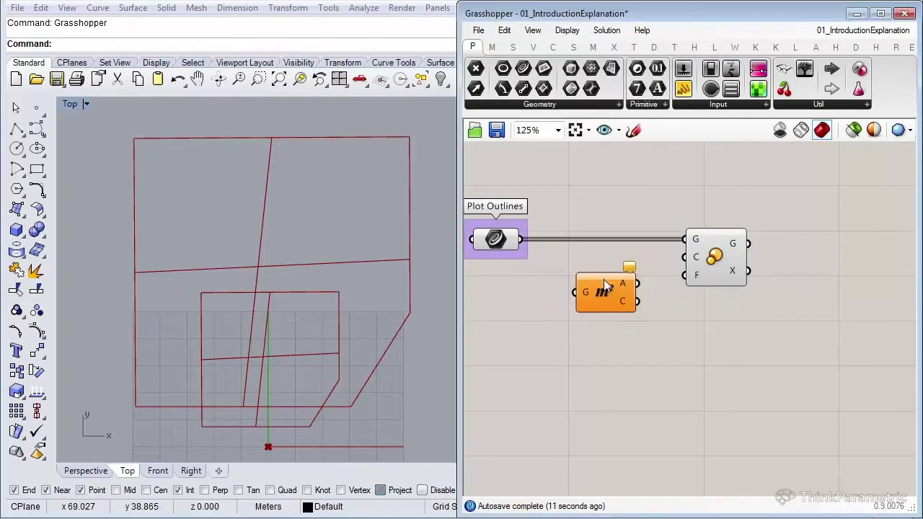
{"action": "left_click_drag", "start_coordinate": [522, 239], "coordinate": [574, 291]}
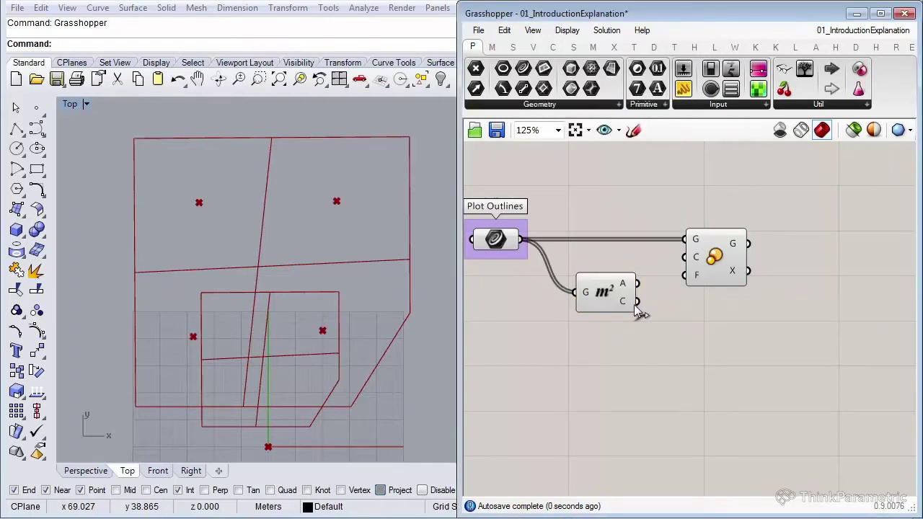
{"action": "left_click_drag", "start_coordinate": [637, 301], "coordinate": [685, 257]}
{"action": "left_click_drag", "start_coordinate": [603, 299], "coordinate": [629, 265]}
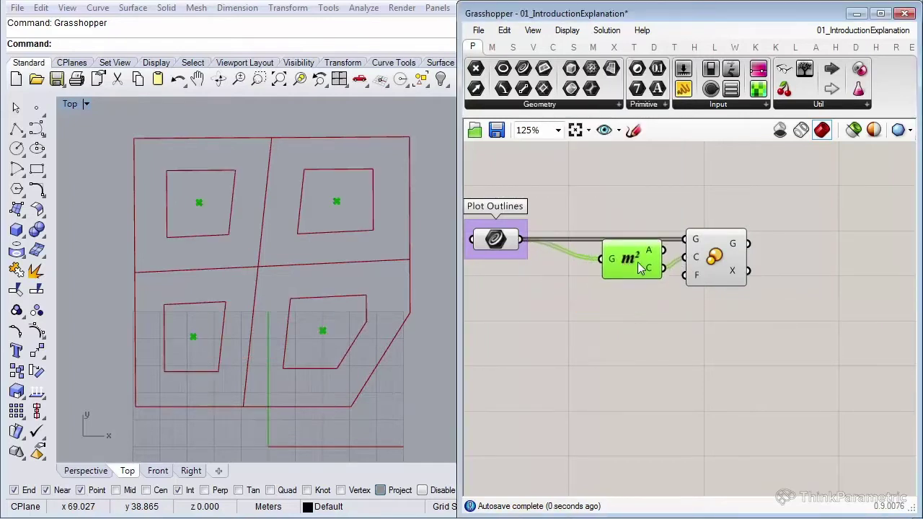
{"action": "left_click_drag", "start_coordinate": [709, 271], "coordinate": [761, 274]}
{"action": "left_click", "coordinate": [646, 268]}
{"action": "left_click", "coordinate": [744, 320]}
Add a Number Slider and connect it to the Scale component's factor input.
{"action": "scroll", "coordinate": [777, 287], "scroll_direction": "up", "scroll_amount": 3}
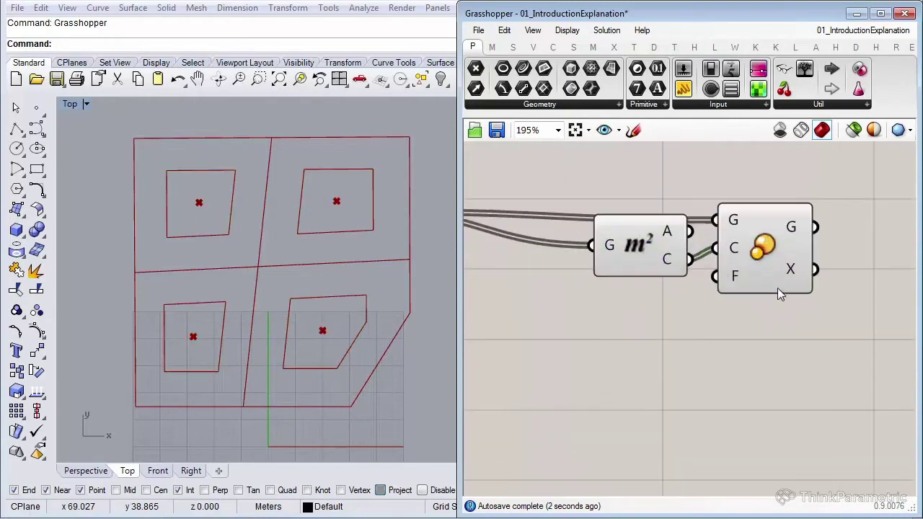
{"action": "double_click", "coordinate": [585, 355]}
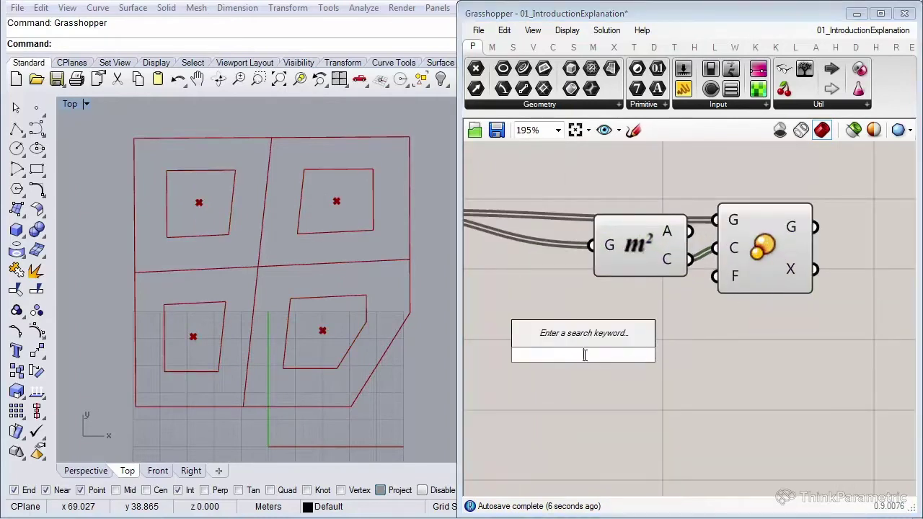
{"action": "type", "text": "slider"}
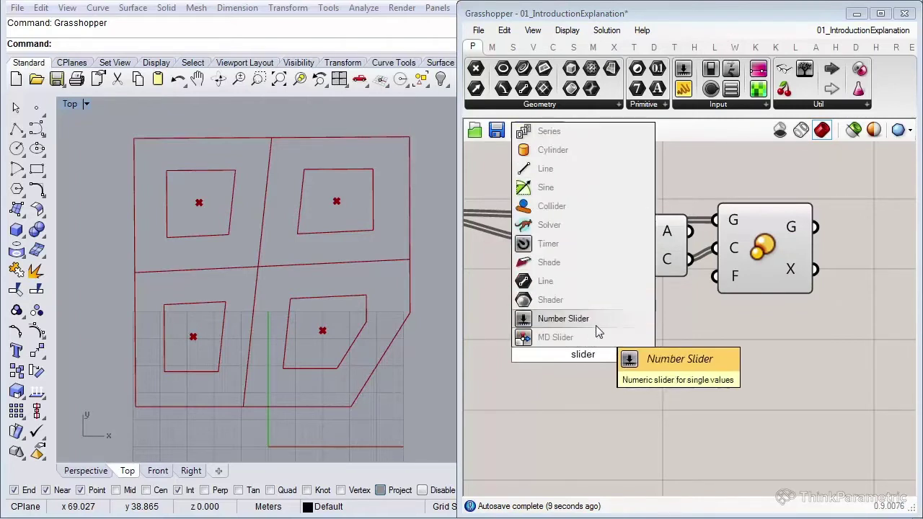
{"action": "left_click", "coordinate": [577, 323]}
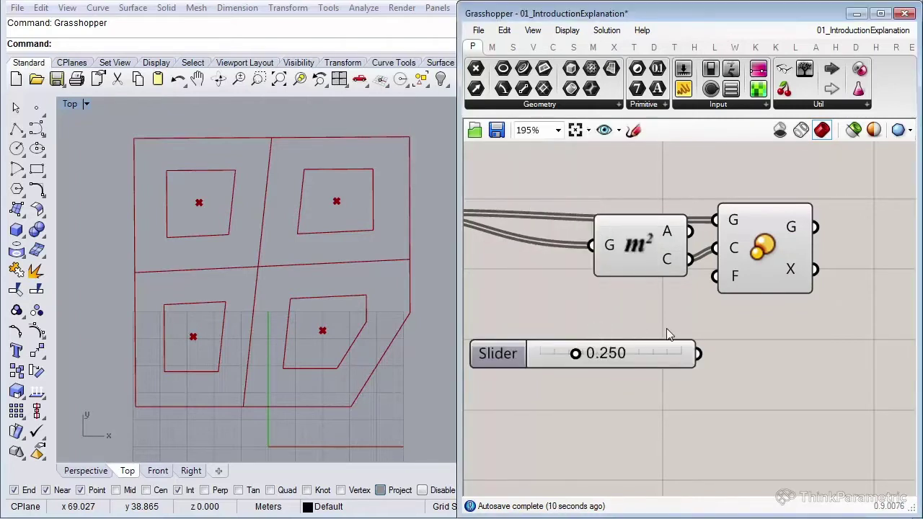
{"action": "left_click_drag", "start_coordinate": [716, 278], "coordinate": [698, 353]}
Set the Factor slider to 0.01.
{"action": "scroll", "coordinate": [601, 368], "scroll_direction": "up", "scroll_amount": 1}
{"action": "double_click", "coordinate": [619, 352]}
{"action": "type", "text": "0"}
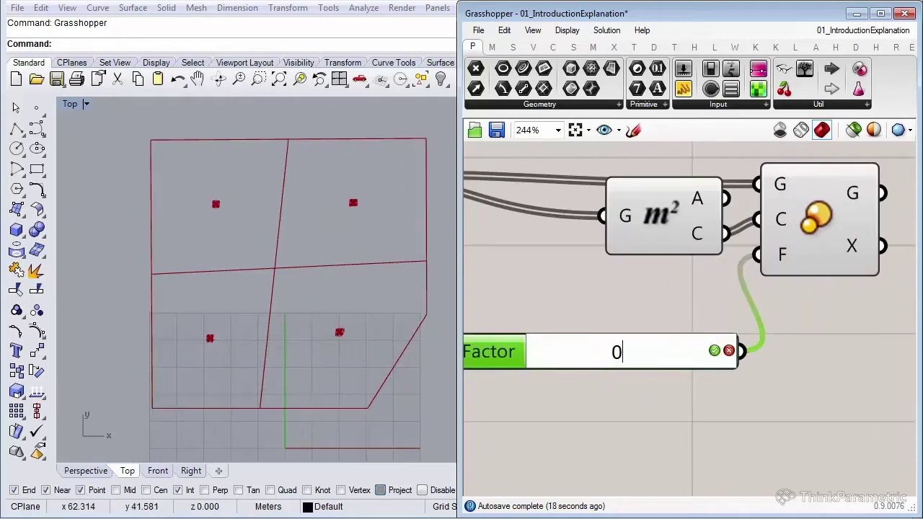
{"action": "type", "text": ".01"}
{"action": "key", "text": "Return"}
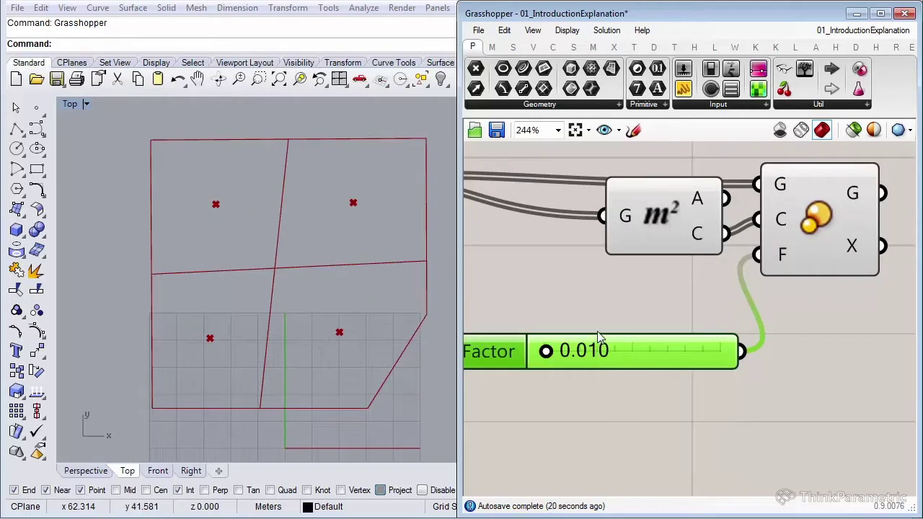
Arrange the Area component, the Scale component and the Factor slider into a compact layout.
{"action": "right_click_drag", "start_coordinate": [720, 279], "coordinate": [694, 284]}
{"action": "scroll", "coordinate": [695, 284], "scroll_direction": "down", "scroll_amount": 3}
{"action": "left_click", "coordinate": [638, 279]}
{"action": "left_click", "coordinate": [714, 283]}
{"action": "left_click", "coordinate": [639, 311]}
{"action": "left_click_drag", "start_coordinate": [621, 277], "coordinate": [614, 288]}
{"action": "left_click_drag", "start_coordinate": [695, 281], "coordinate": [682, 271]}
{"action": "left_click_drag", "start_coordinate": [631, 345], "coordinate": [616, 346]}
{"action": "left_click_drag", "start_coordinate": [689, 291], "coordinate": [678, 299]}
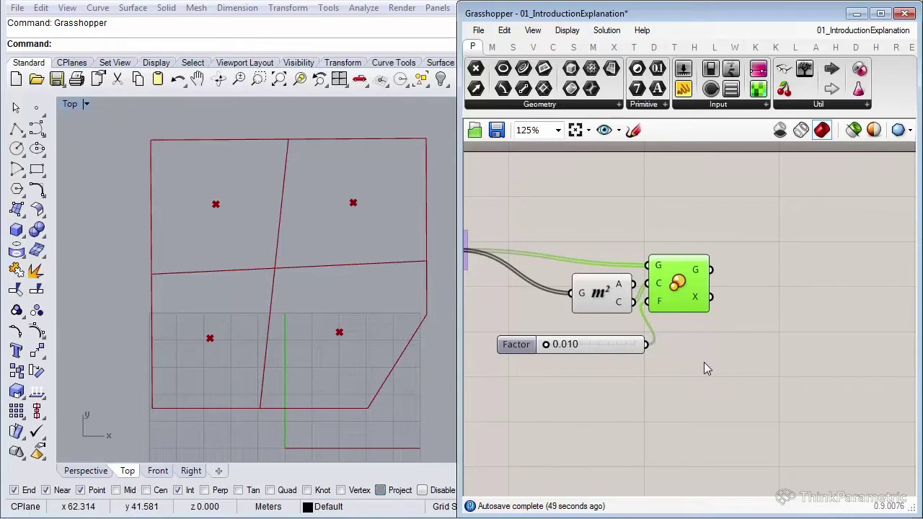
Add a Fillet component and connect Plot Outlines to its curve input.
{"action": "double_click", "coordinate": [800, 357]}
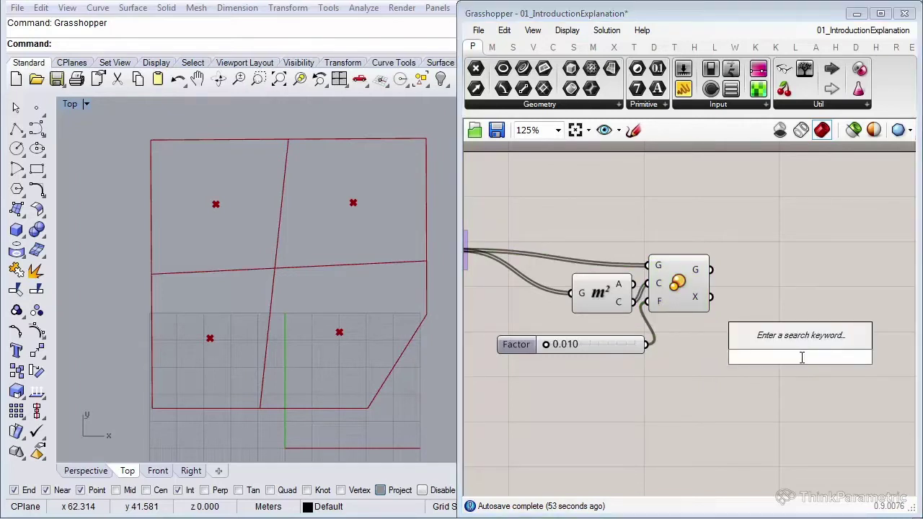
{"action": "type", "text": "fill"}
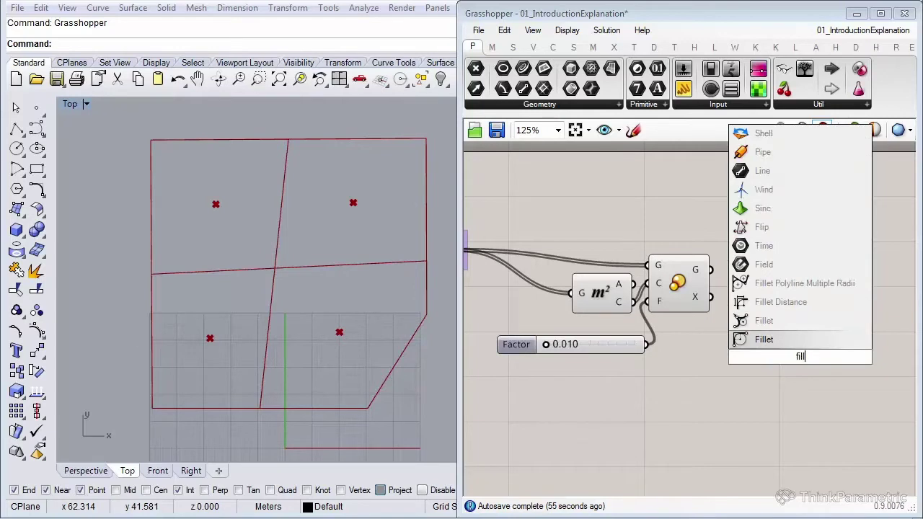
{"action": "left_click", "coordinate": [784, 336]}
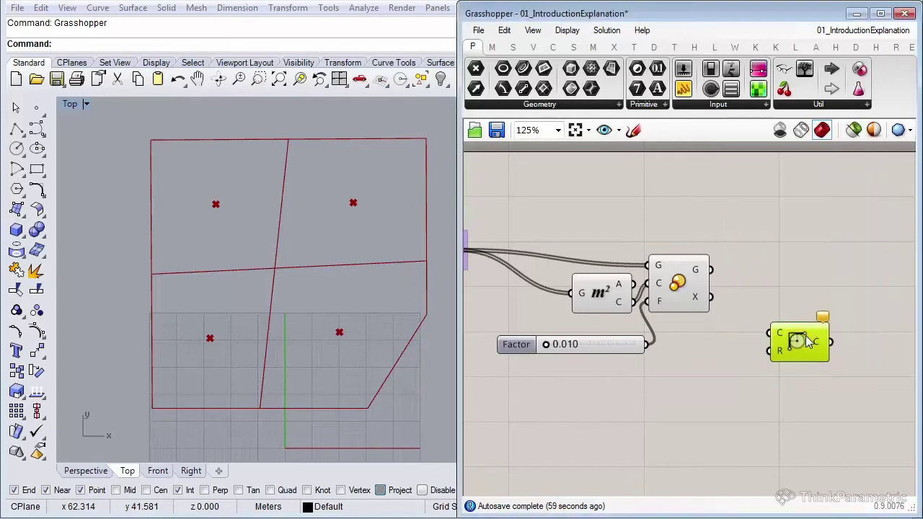
{"action": "scroll", "coordinate": [806, 281], "scroll_direction": "down", "scroll_amount": 2}
{"action": "left_click_drag", "start_coordinate": [587, 260], "coordinate": [818, 257]}
Duplicate the Fillet component below the original and connect the Scale geometry output to the copy's curve input.
{"action": "scroll", "coordinate": [813, 288], "scroll_direction": "up", "scroll_amount": 3}
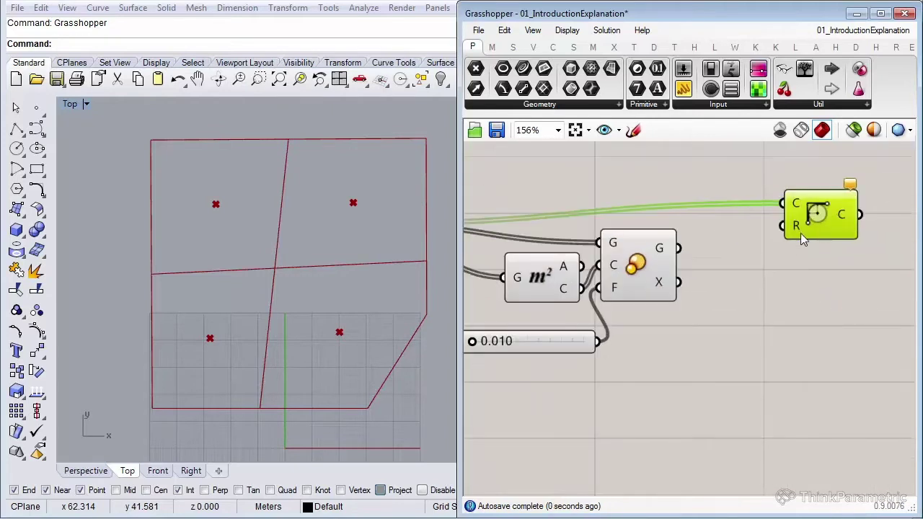
{"action": "left_click_drag", "start_coordinate": [814, 195], "coordinate": [820, 272], "text": "alt"}
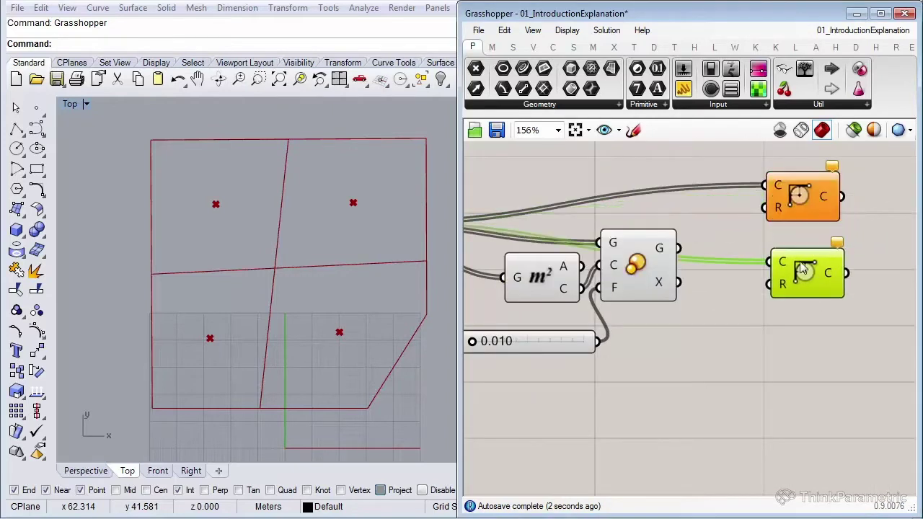
{"action": "left_click_drag", "start_coordinate": [676, 248], "coordinate": [769, 262]}
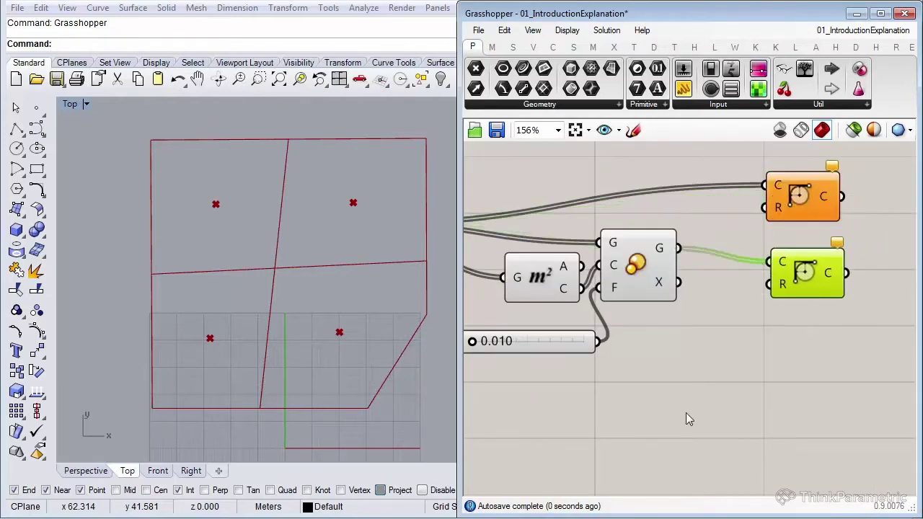
Add a number slider set to 0.05 and connect it to the radius inputs of both Fillet components.
{"action": "double_click", "coordinate": [684, 373]}
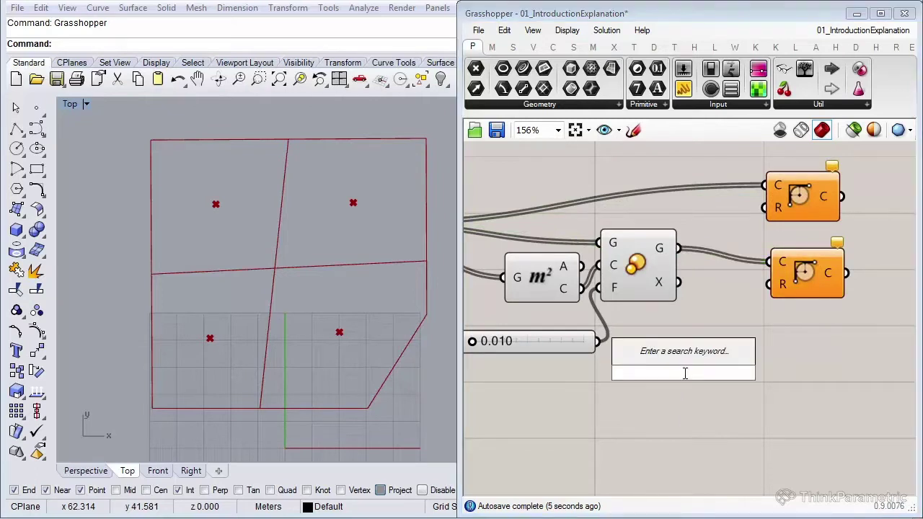
{"action": "type", "text": "slider"}
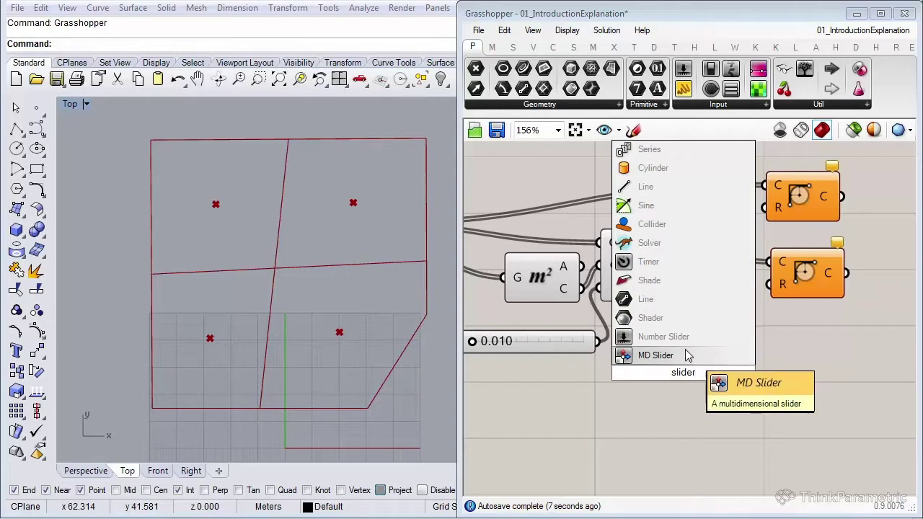
{"action": "left_click", "coordinate": [689, 343]}
{"action": "double_click", "coordinate": [689, 372]}
{"action": "type", "text": "0.05"}
{"action": "key", "text": "Return"}
{"action": "left_click_drag", "start_coordinate": [766, 208], "coordinate": [777, 372]}
{"action": "left_click_drag", "start_coordinate": [772, 285], "coordinate": [724, 326]}
Move the two Fillet components closer together beside the Scale component and the Radius slider.
{"action": "right_click_drag", "start_coordinate": [831, 300], "coordinate": [772, 315]}
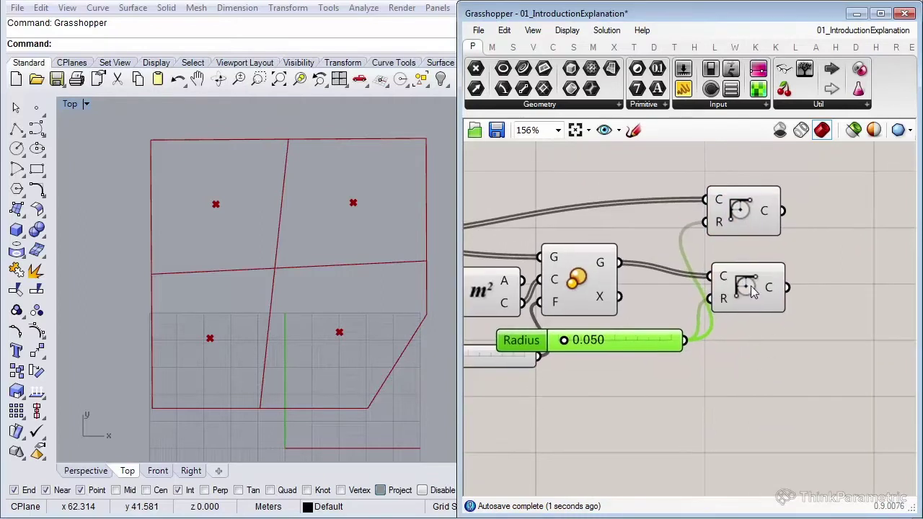
{"action": "left_click_drag", "start_coordinate": [733, 306], "coordinate": [718, 332]}
{"action": "left_click_drag", "start_coordinate": [743, 210], "coordinate": [737, 250]}
{"action": "right_click_drag", "start_coordinate": [838, 303], "coordinate": [742, 293]}
{"action": "left_click_drag", "start_coordinate": [656, 247], "coordinate": [648, 243]}
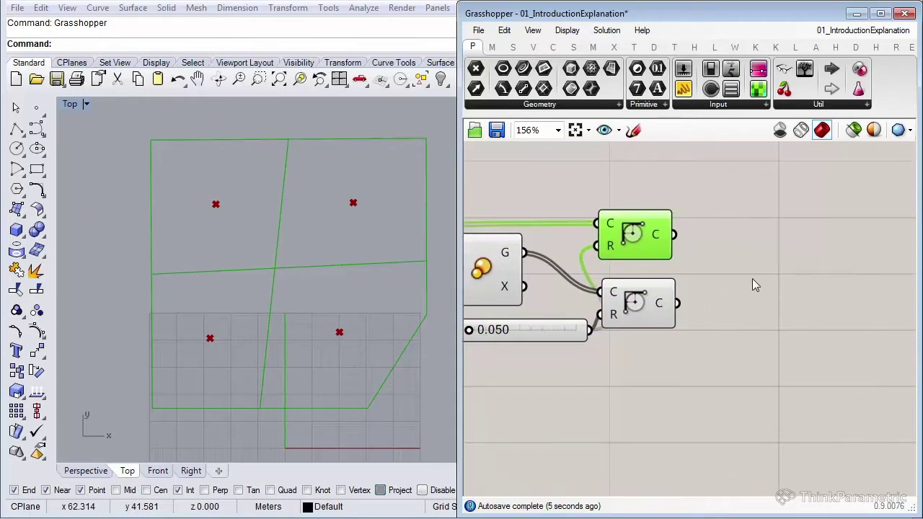
Add a Merge component and connect the upper Fillet output to D1 and the lower Fillet output to D2.
{"action": "left_click", "coordinate": [752, 278]}
{"action": "double_click", "coordinate": [752, 278]}
{"action": "type", "text": "mer"}
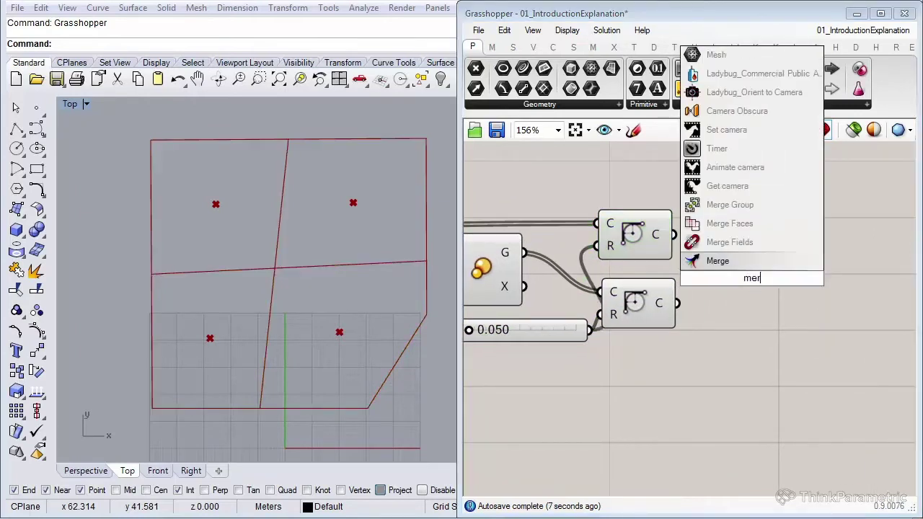
{"action": "key", "text": "Return"}
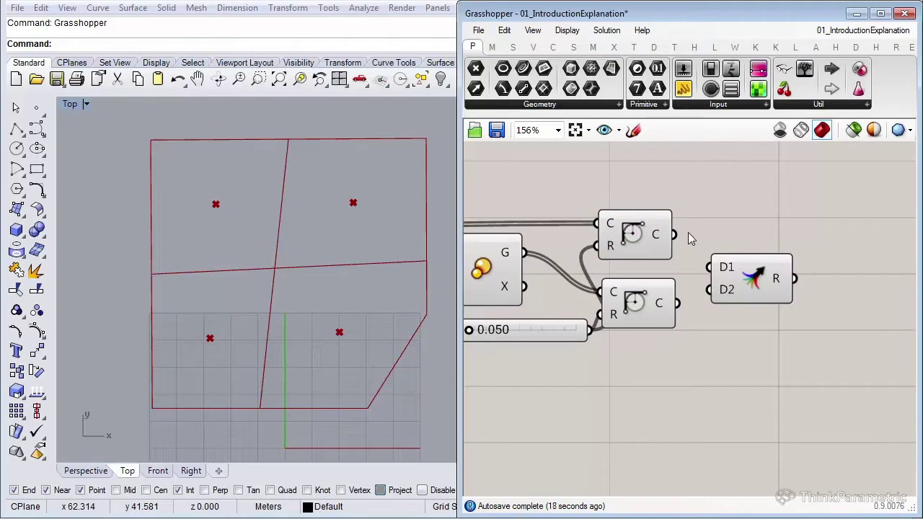
{"action": "left_click_drag", "start_coordinate": [674, 234], "coordinate": [763, 271]}
{"action": "left_click_drag", "start_coordinate": [676, 303], "coordinate": [727, 274]}
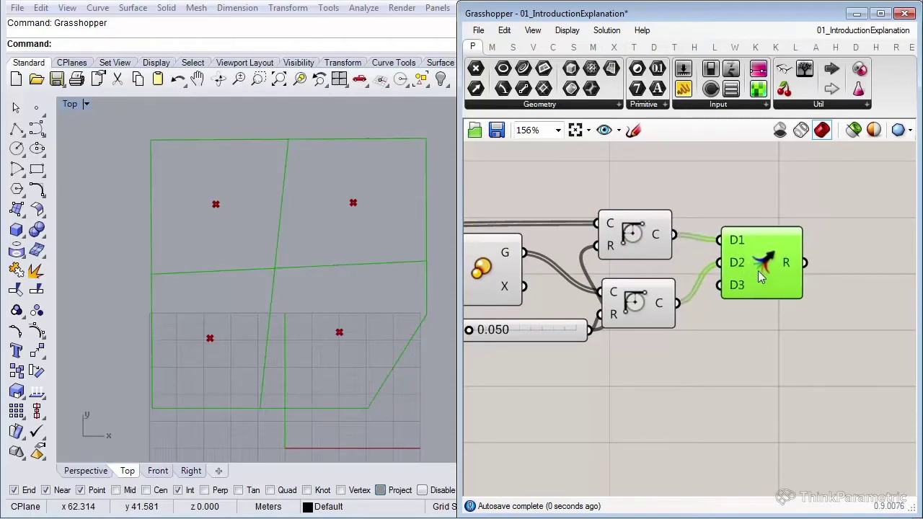
Graft the D1 and D2 inputs of the Merge component.
{"action": "right_click", "coordinate": [737, 241]}
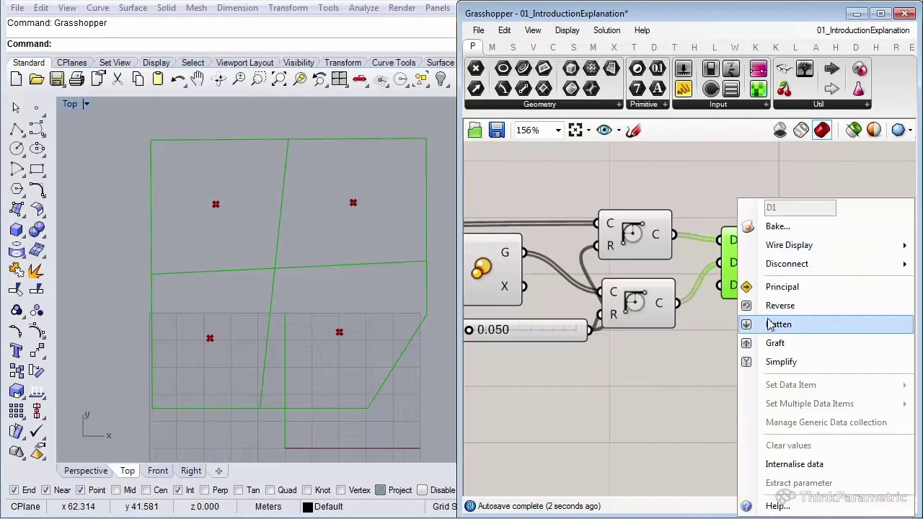
{"action": "right_click", "coordinate": [733, 267]}
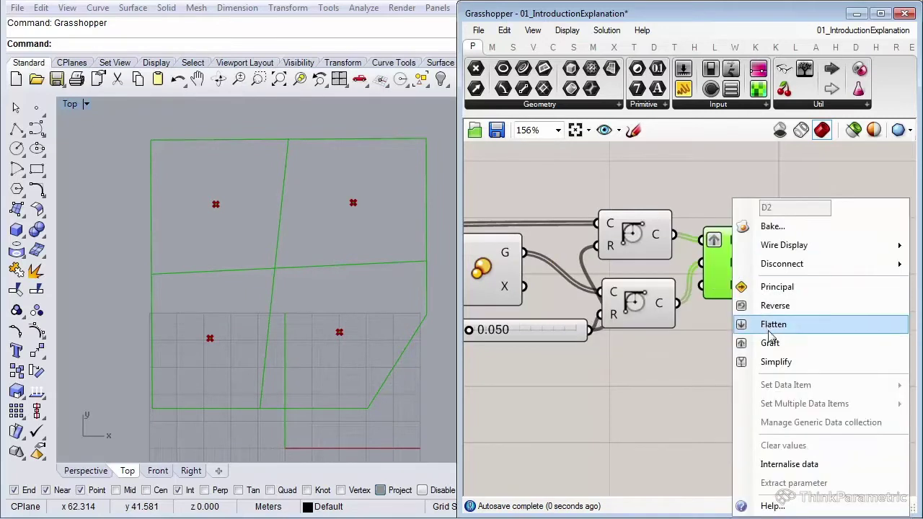
{"action": "left_click", "coordinate": [769, 346]}
Add a Loft component next to Merge and connect the Merge result to its curve input.
{"action": "right_click_drag", "start_coordinate": [768, 285], "coordinate": [691, 285]}
{"action": "right_click_drag", "start_coordinate": [752, 266], "coordinate": [690, 272]}
{"action": "left_click", "coordinate": [741, 274]}
{"action": "double_click", "coordinate": [741, 274]}
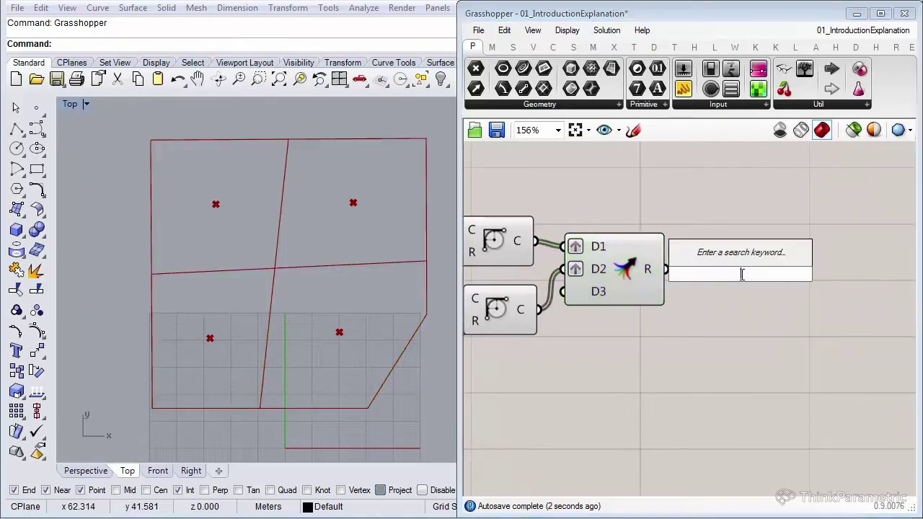
{"action": "type", "text": "loft"}
{"action": "key", "text": "Return"}
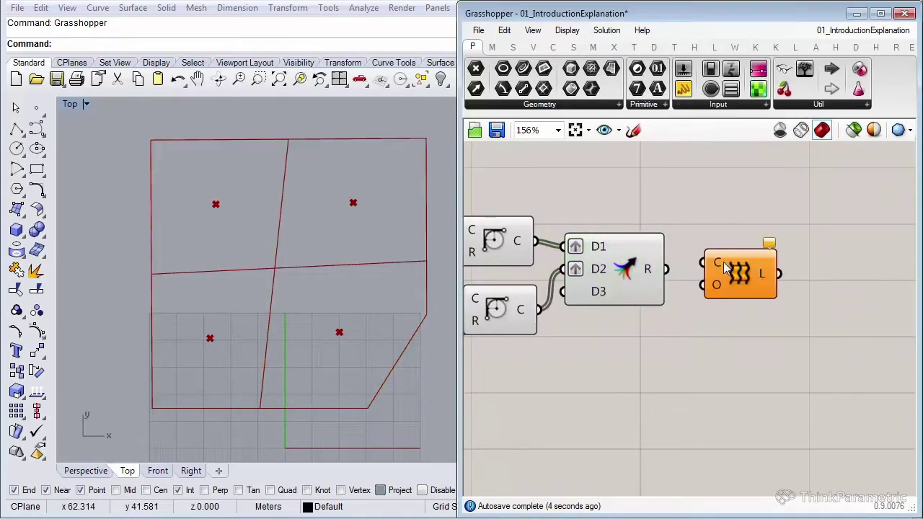
{"action": "left_click_drag", "start_coordinate": [703, 263], "coordinate": [667, 269]}
{"action": "left_click", "coordinate": [745, 285]}
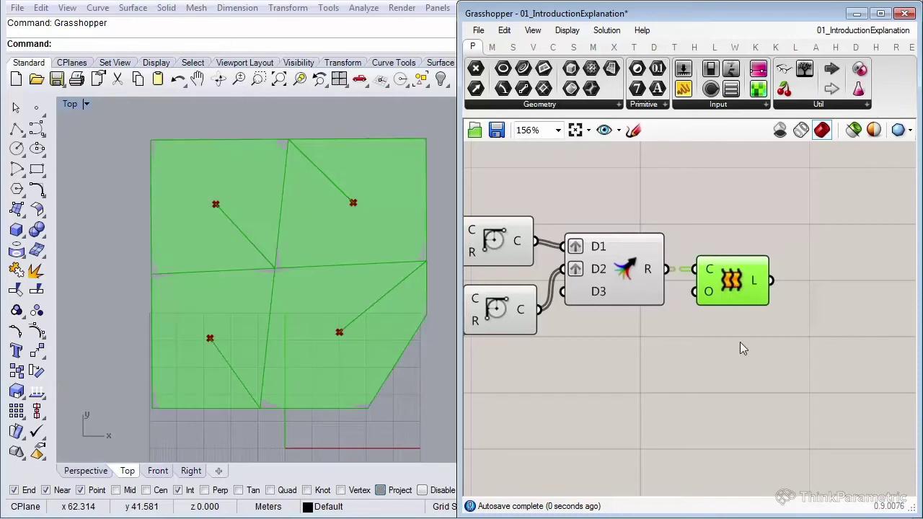
{"action": "left_click", "coordinate": [740, 343]}
Rearrange the sliders so Factor sits beneath the Area component and Radius sits clear below the Scale component.
{"action": "scroll", "coordinate": [753, 308], "scroll_direction": "down", "scroll_amount": 3}
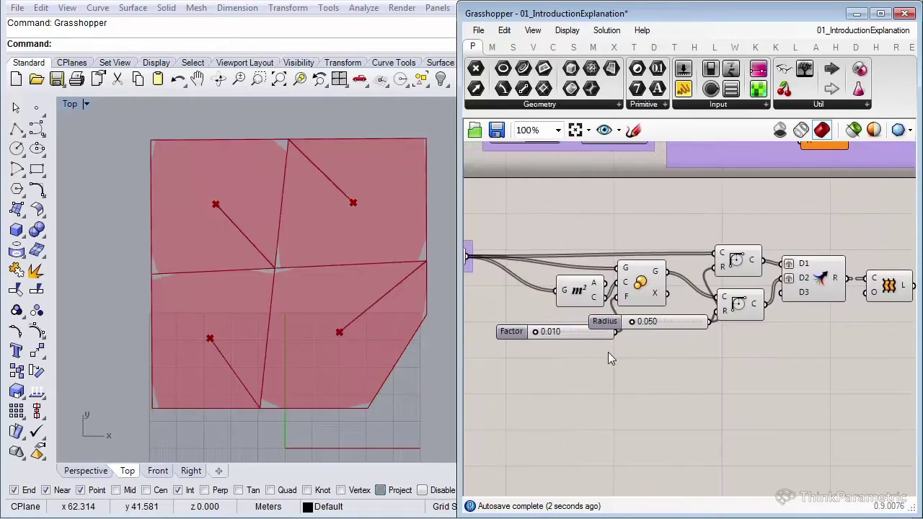
{"action": "left_click_drag", "start_coordinate": [577, 331], "coordinate": [614, 344]}
{"action": "left_click", "coordinate": [579, 321]}
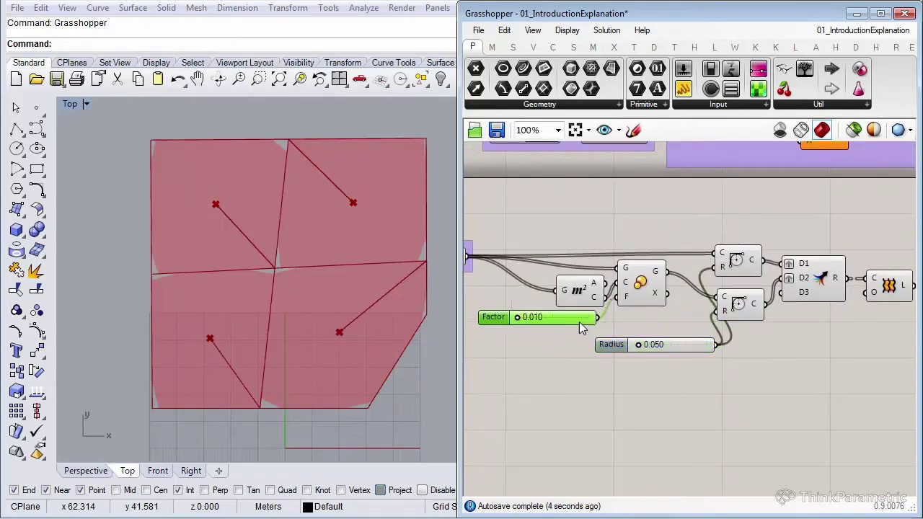
{"action": "left_click", "coordinate": [591, 332]}
{"action": "scroll", "coordinate": [731, 341], "scroll_direction": "up", "scroll_amount": 1}
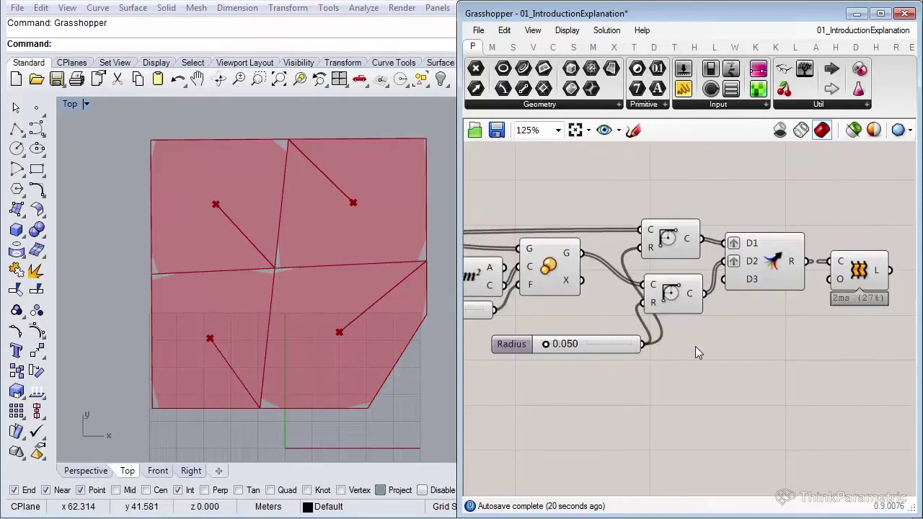
{"action": "right_click_drag", "start_coordinate": [695, 346], "coordinate": [709, 346]}
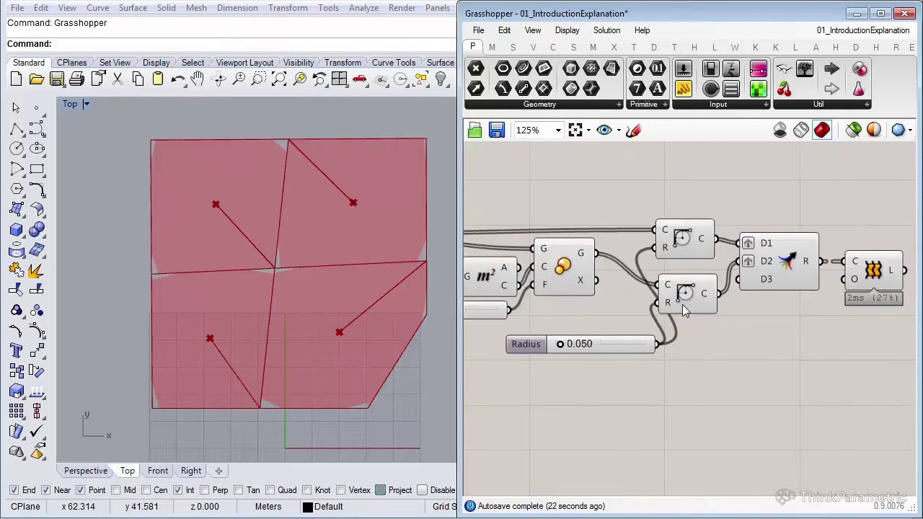
{"action": "left_click_drag", "start_coordinate": [628, 346], "coordinate": [605, 341]}
Set the Radius slider to 0.
{"action": "right_click_drag", "start_coordinate": [597, 390], "coordinate": [639, 388]}
{"action": "double_click", "coordinate": [632, 341]}
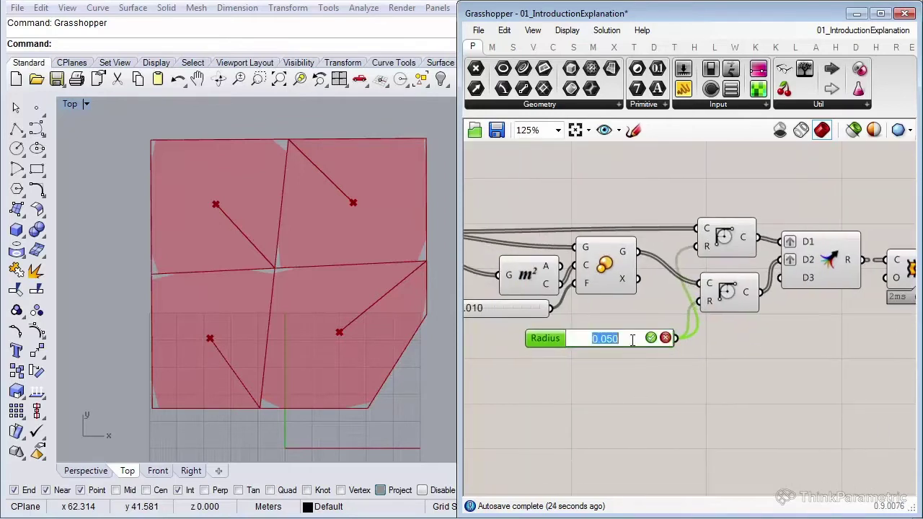
{"action": "type", "text": "0"}
{"action": "key", "text": "Return"}
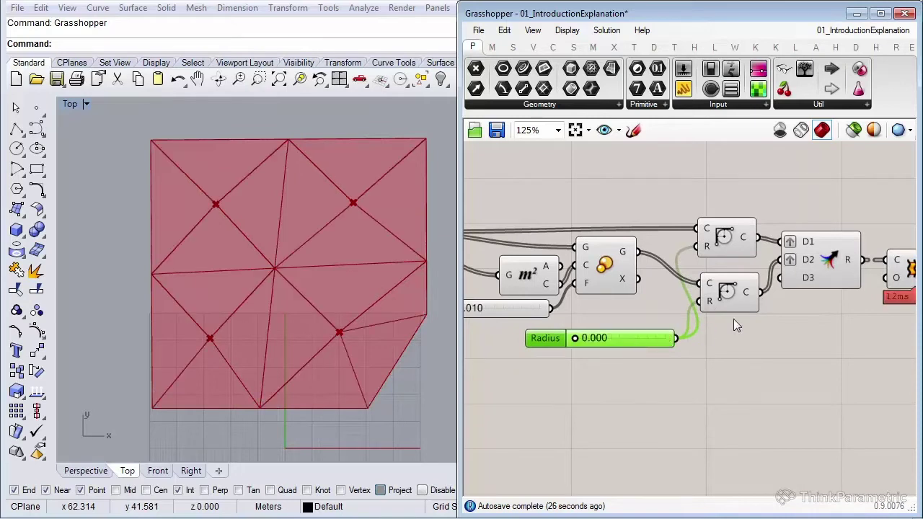
Add a Panel connected to the Loft output and enlarge it to show all its entries.
{"action": "right_click_drag", "start_coordinate": [875, 304], "coordinate": [627, 319]}
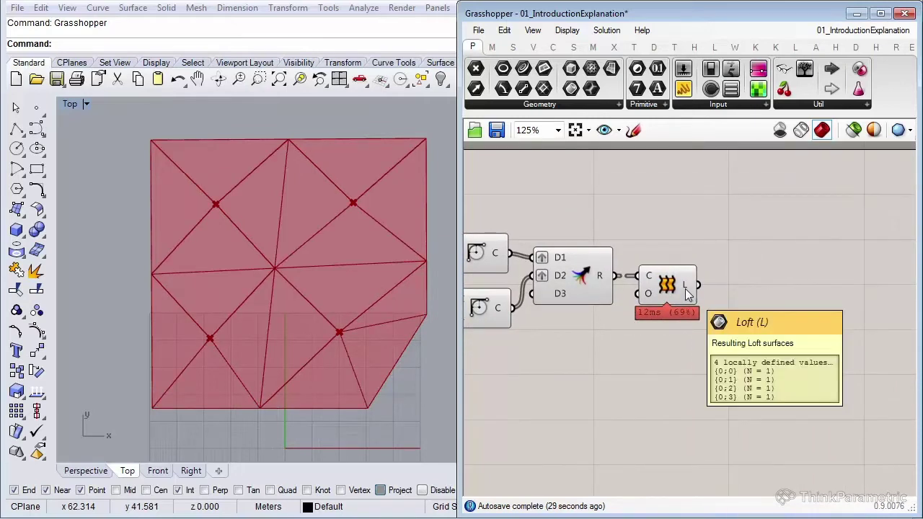
{"action": "double_click", "coordinate": [765, 312]}
{"action": "type", "text": "pan"}
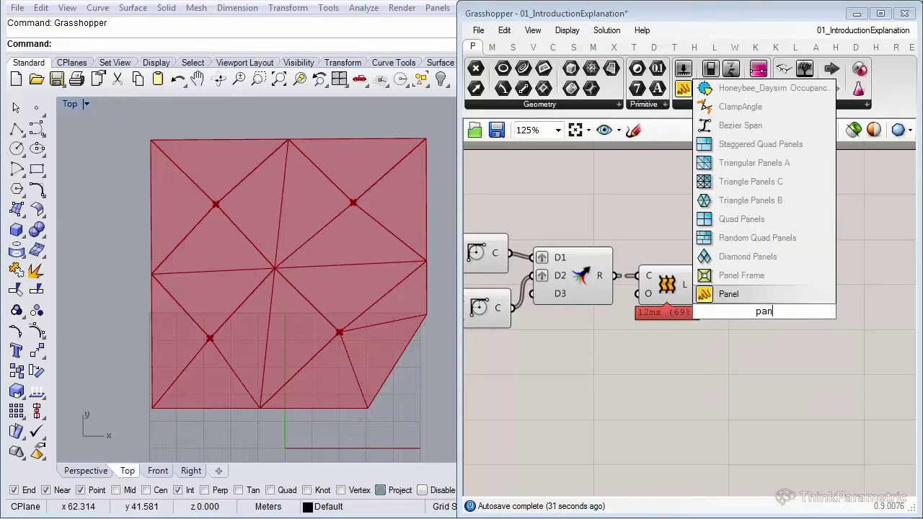
{"action": "type", "text": "e"}
{"action": "left_click", "coordinate": [751, 274]}
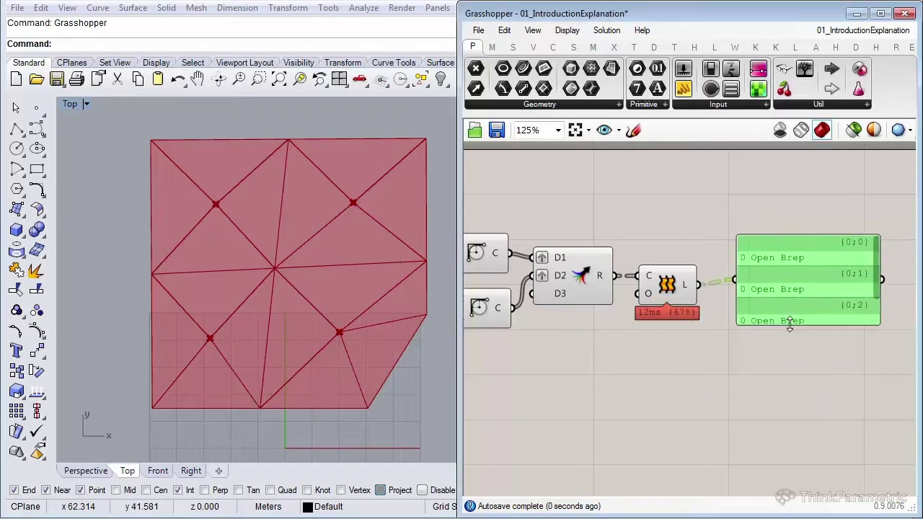
{"action": "scroll", "coordinate": [791, 325], "scroll_direction": "up", "scroll_amount": 1}
{"action": "left_click_drag", "start_coordinate": [790, 324], "coordinate": [789, 404]}
Set the Radius slider to 0.05.
{"action": "right_click_drag", "start_coordinate": [481, 356], "coordinate": [750, 335]}
{"action": "double_click", "coordinate": [557, 344]}
{"action": "type", "text": "0.05"}
{"action": "key", "text": "Return"}
Check the surface types listed in the Panel on the Loft output and delete the Panel.
{"action": "scroll", "coordinate": [555, 344], "scroll_direction": "down", "scroll_amount": 1}
{"action": "right_click_drag", "start_coordinate": [779, 357], "coordinate": [534, 347]}
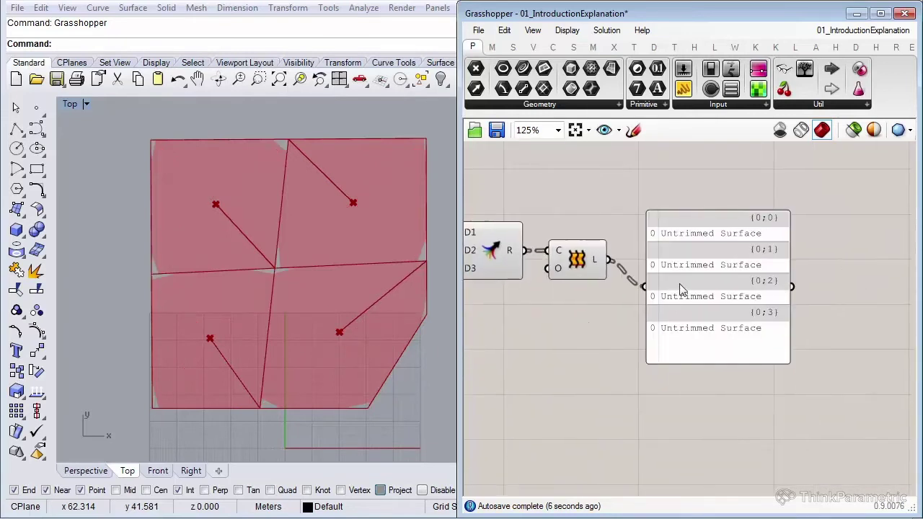
{"action": "scroll", "coordinate": [679, 281], "scroll_direction": "up", "scroll_amount": 1}
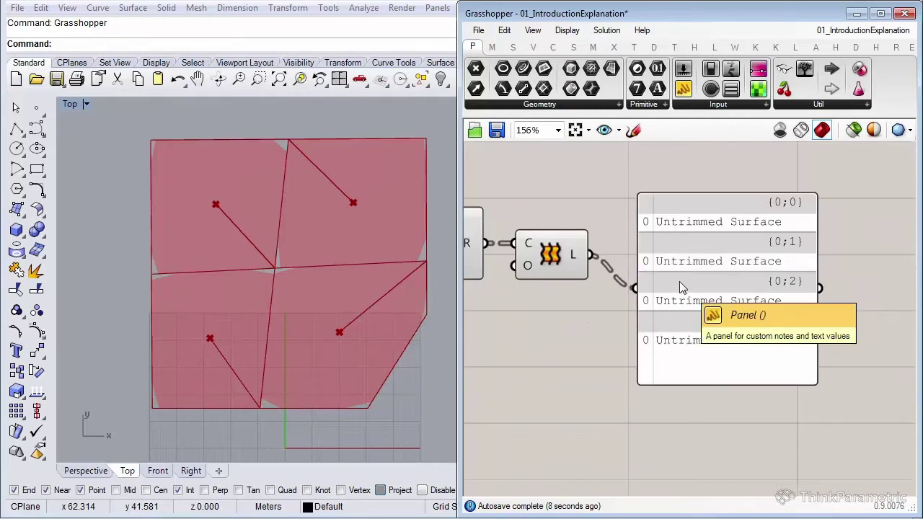
{"action": "left_click", "coordinate": [695, 290]}
{"action": "key", "text": "Delete"}
Add an Evaluate Surface component and connect the Loft output to its surface input.
{"action": "right_click_drag", "start_coordinate": [632, 275], "coordinate": [703, 287]}
{"action": "scroll", "coordinate": [707, 271], "scroll_direction": "down", "scroll_amount": 2}
{"action": "double_click", "coordinate": [754, 287]}
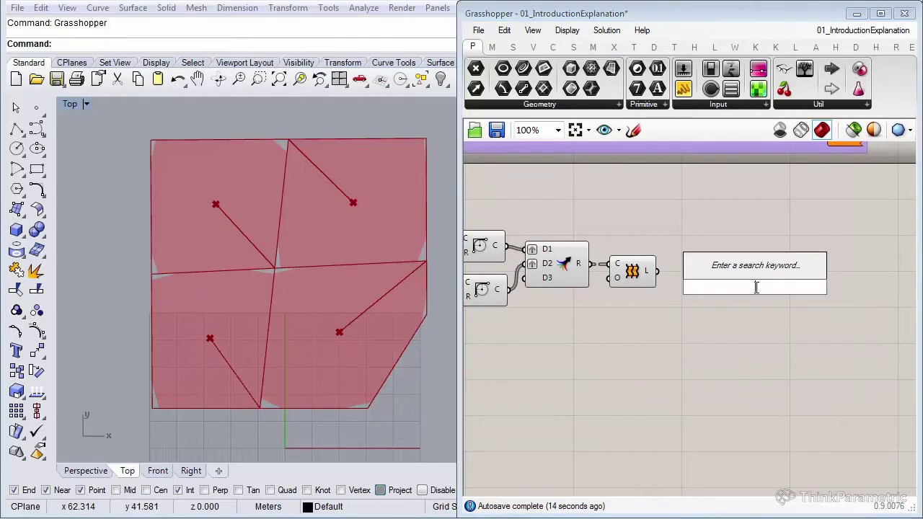
{"action": "type", "text": "eva"}
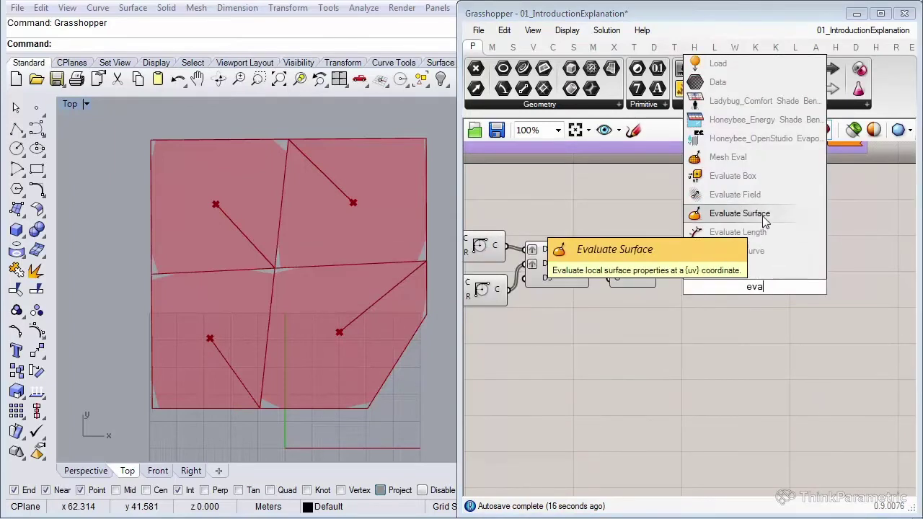
{"action": "left_click", "coordinate": [765, 214]}
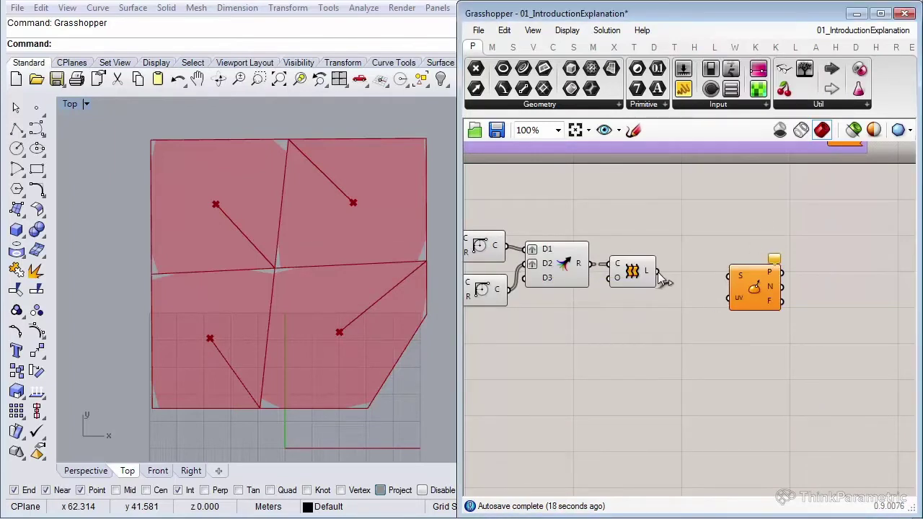
{"action": "left_click_drag", "start_coordinate": [657, 271], "coordinate": [786, 282]}
{"action": "left_click", "coordinate": [739, 326]}
Reparameterize the surface input of the Evaluate Surface component.
{"action": "scroll", "coordinate": [768, 308], "scroll_direction": "up", "scroll_amount": 2}
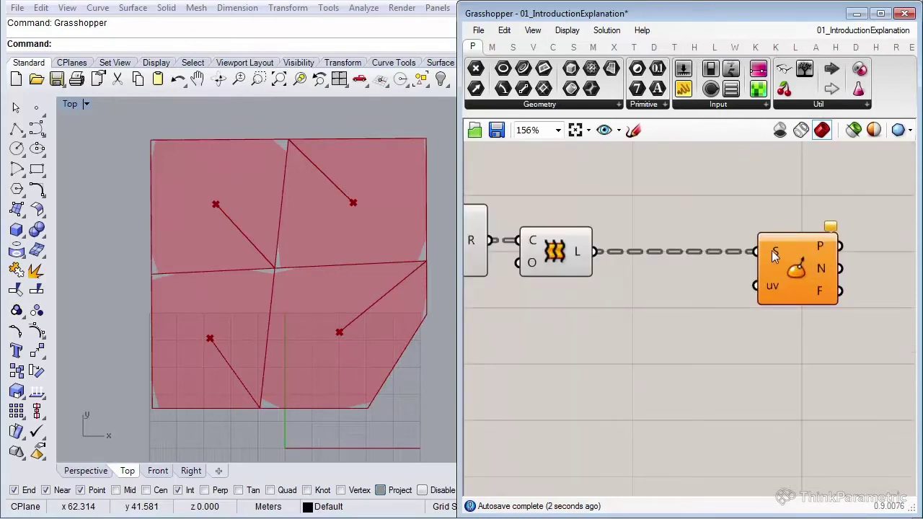
{"action": "right_click", "coordinate": [774, 256]}
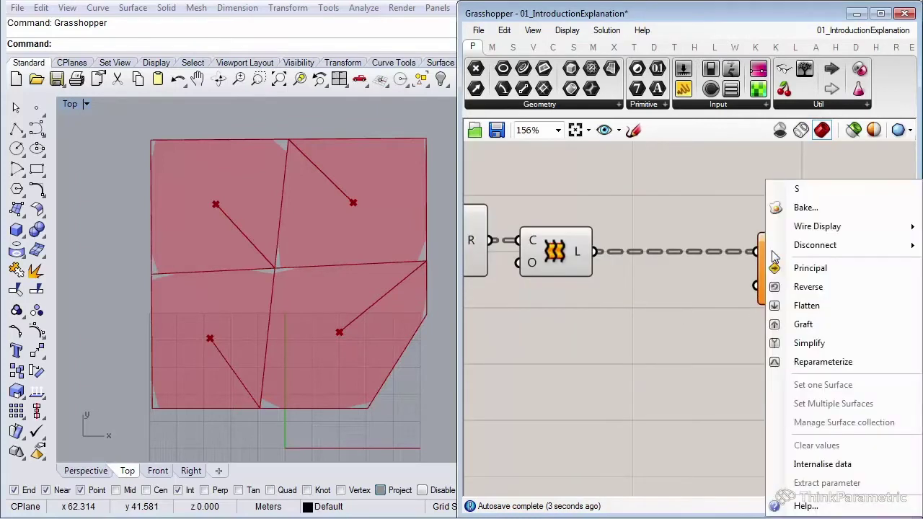
{"action": "left_click", "coordinate": [824, 362]}
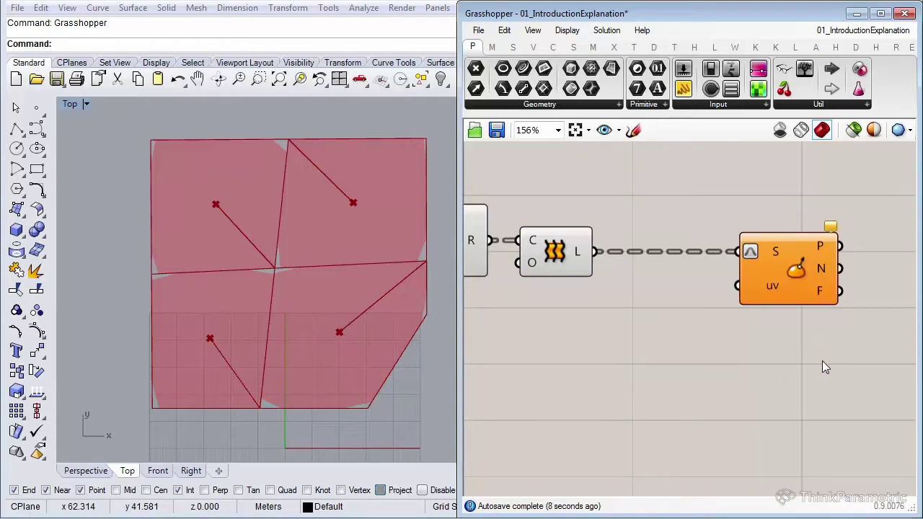
{"action": "double_click", "coordinate": [659, 376]}
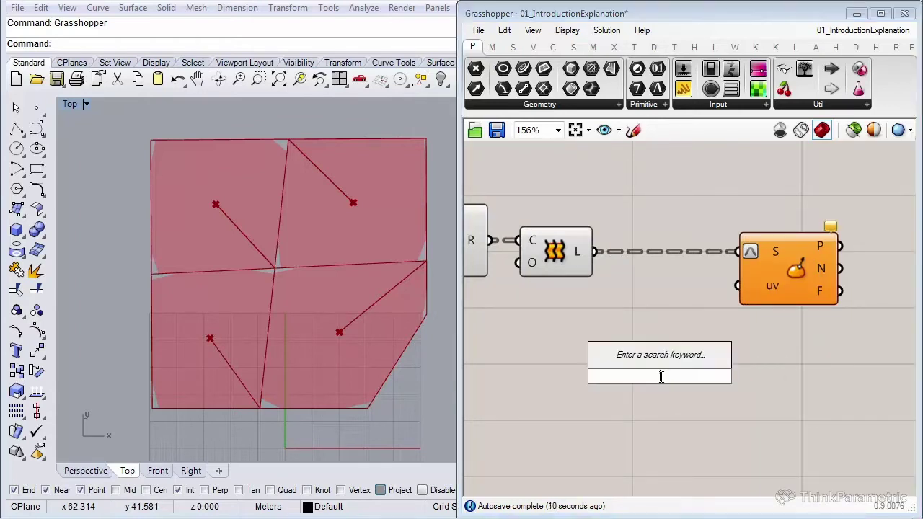
{"action": "type", "text": "p"}
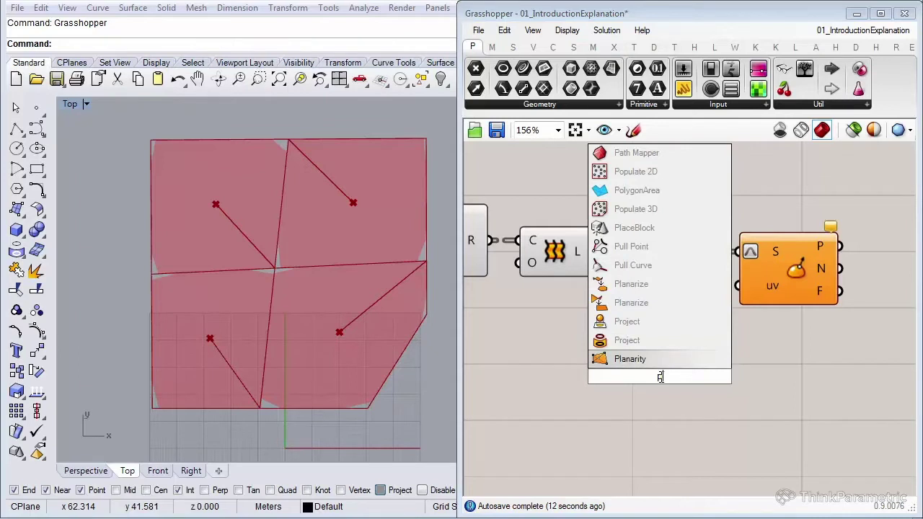
{"action": "left_click", "coordinate": [642, 440]}
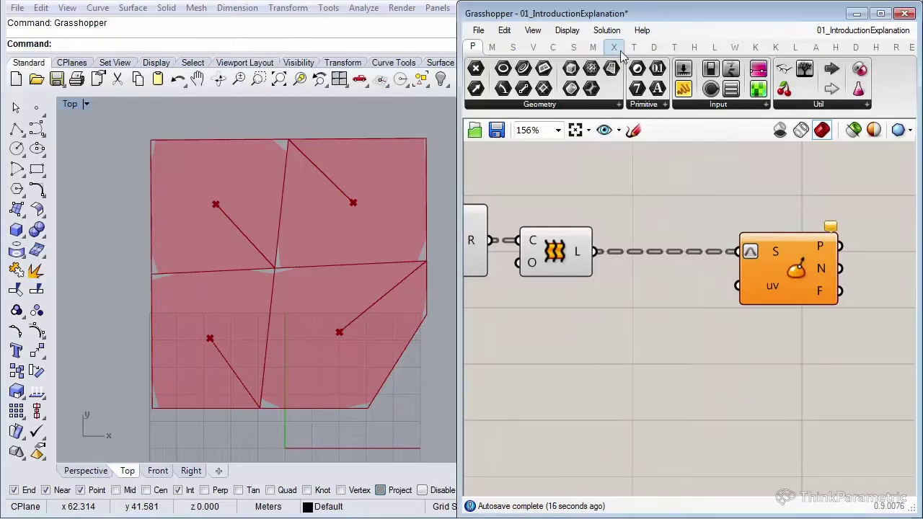
Place a Construct Point component below the wire between Loft and Evaluate Surface.
{"action": "left_click", "coordinate": [551, 52]}
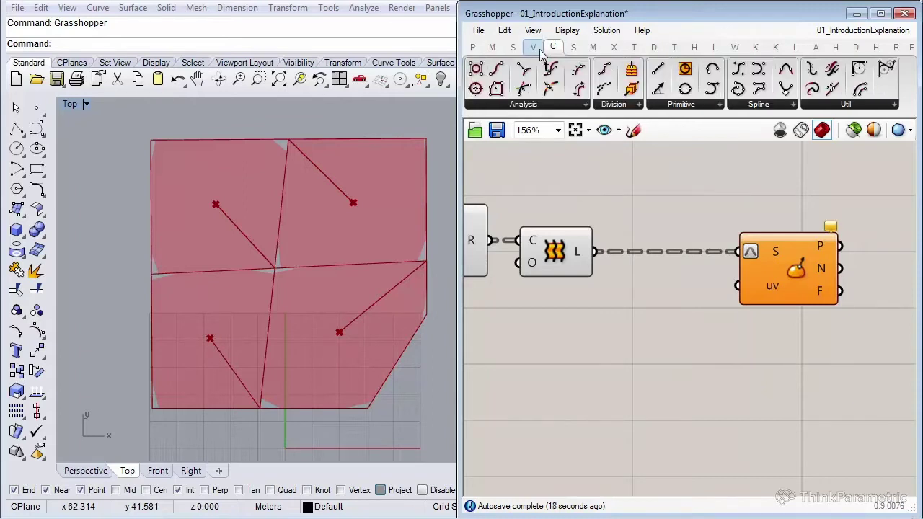
{"action": "left_click", "coordinate": [538, 52]}
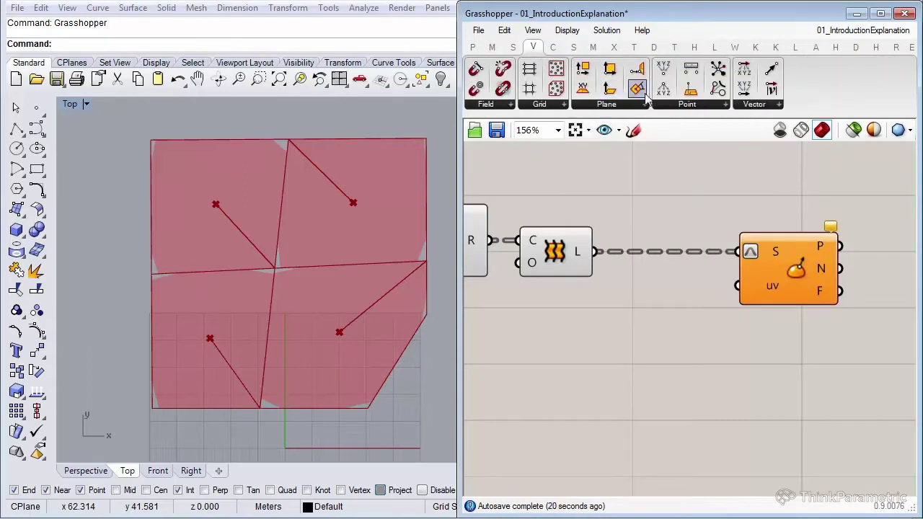
{"action": "left_click_drag", "start_coordinate": [668, 289], "coordinate": [653, 373]}
{"action": "right_click_drag", "start_coordinate": [503, 392], "coordinate": [568, 383]}
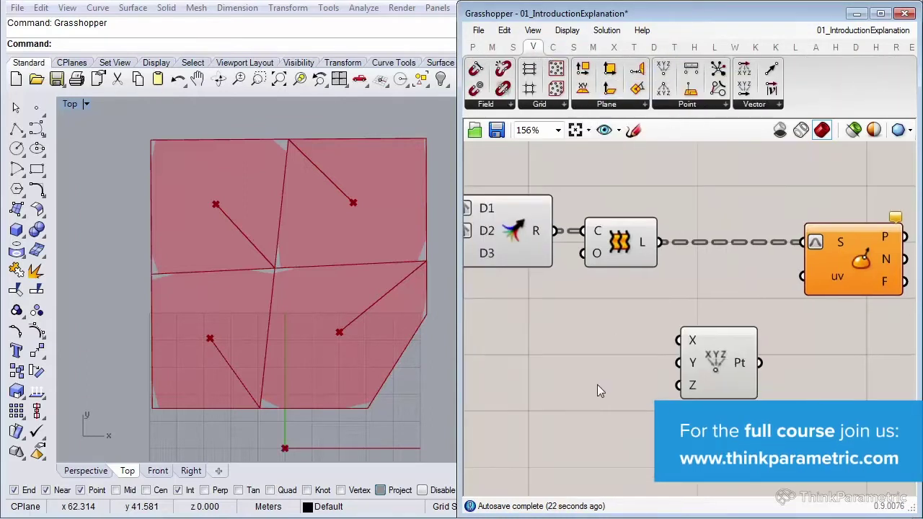
Feed the Construct Point X and Y inputs from two number sliders at 0.250 and connect its output to the Evaluate Surface uv input.
{"action": "double_click", "coordinate": [551, 381]}
{"action": "type", "text": "slid"}
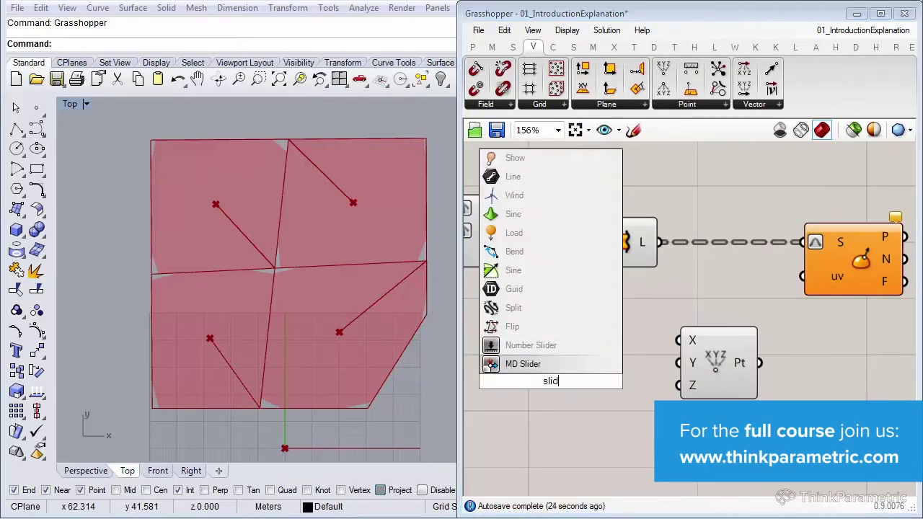
{"action": "left_click", "coordinate": [531, 345]}
{"action": "left_click_drag", "start_coordinate": [644, 381], "coordinate": [680, 339]}
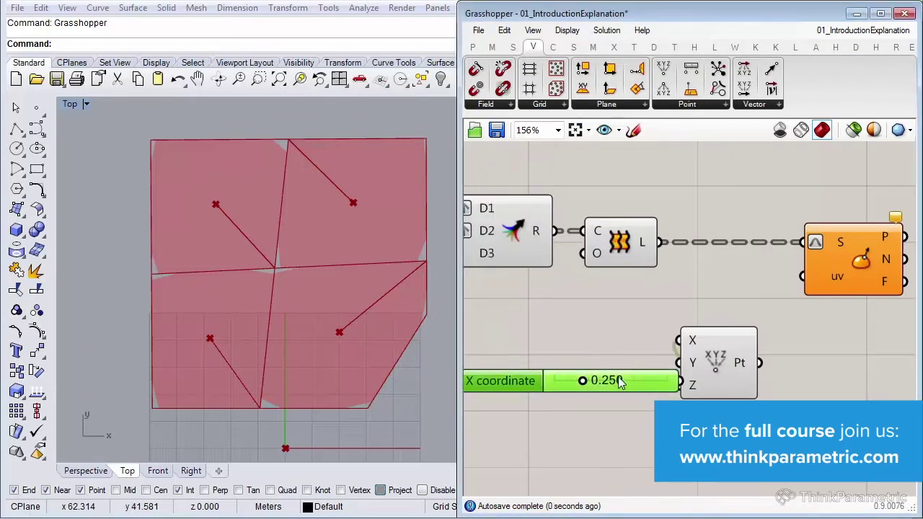
{"action": "left_click_drag", "start_coordinate": [618, 376], "coordinate": [679, 362]}
{"action": "left_click_drag", "start_coordinate": [762, 364], "coordinate": [804, 276]}
Collect the P output of Evaluate Surface in a Point parameter and turn off the Evaluate Surface preview.
{"action": "right_click_drag", "start_coordinate": [877, 328], "coordinate": [793, 324]}
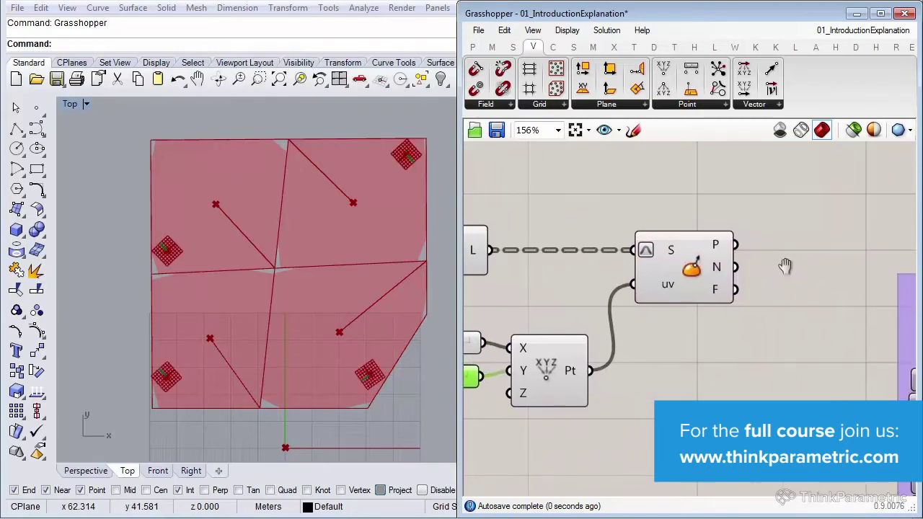
{"action": "double_click", "coordinate": [821, 264]}
{"action": "type", "text": "pt"}
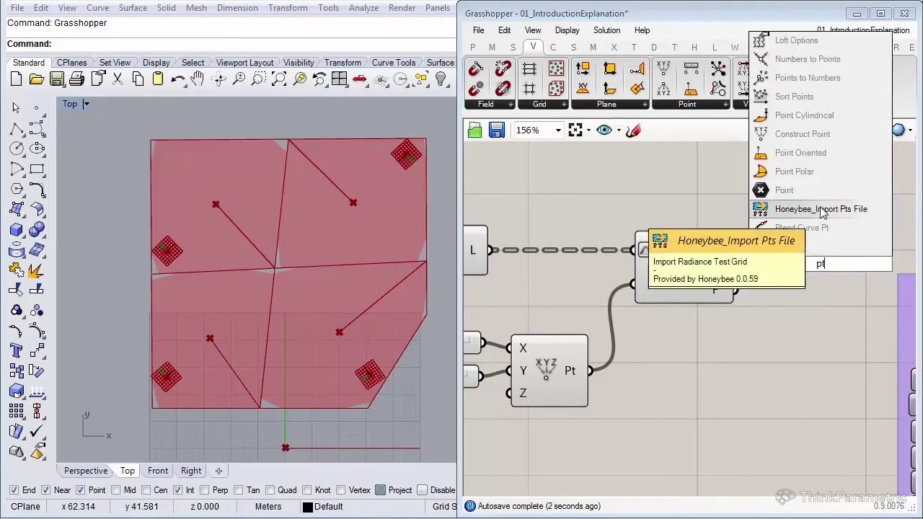
{"action": "key", "text": "Return"}
{"action": "left_click_drag", "start_coordinate": [735, 245], "coordinate": [795, 245]}
{"action": "left_click", "coordinate": [744, 296]}
{"action": "left_click", "coordinate": [718, 280]}
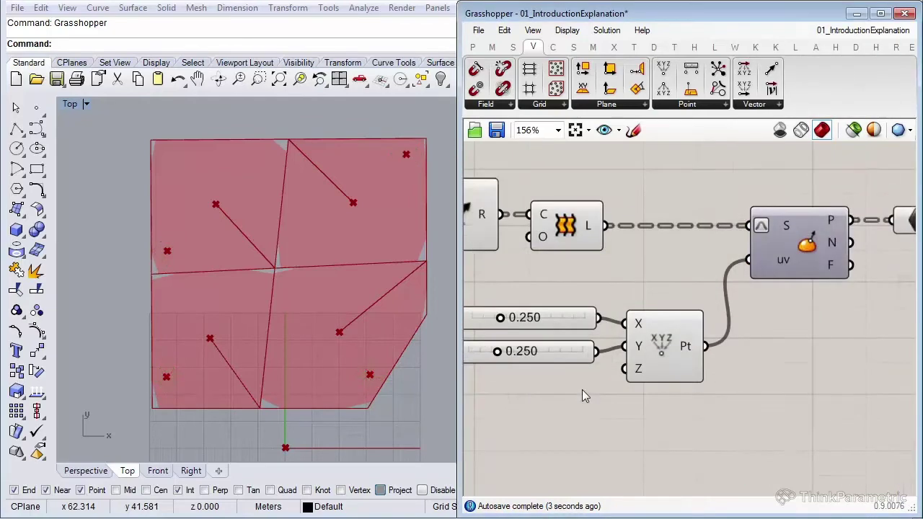
Try different point positions on the surfaces by varying both coordinate sliders, ending at X 0.471 and Y 0.463.
{"action": "right_click_drag", "start_coordinate": [582, 389], "coordinate": [672, 388]}
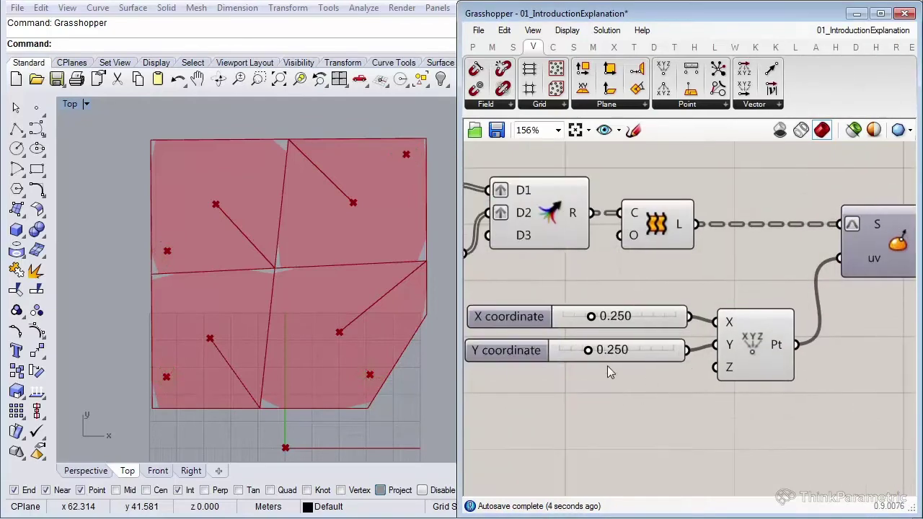
{"action": "scroll", "coordinate": [607, 365], "scroll_direction": "up", "scroll_amount": 1}
{"action": "right_click_drag", "start_coordinate": [315, 268], "coordinate": [306, 280]}
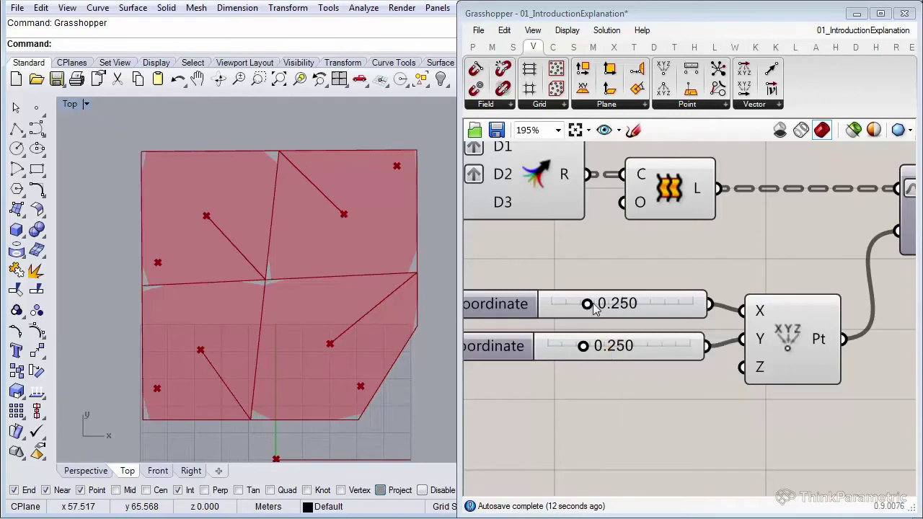
{"action": "mouse_move", "coordinate": [586, 305]}
{"action": "left_mouse_down"}
{"action": "mouse_move", "coordinate": [562, 310]}
{"action": "mouse_move", "coordinate": [606, 304]}
{"action": "mouse_move", "coordinate": [561, 304]}
{"action": "mouse_move", "coordinate": [623, 305]}
{"action": "mouse_move", "coordinate": [595, 305]}
{"action": "left_mouse_up"}
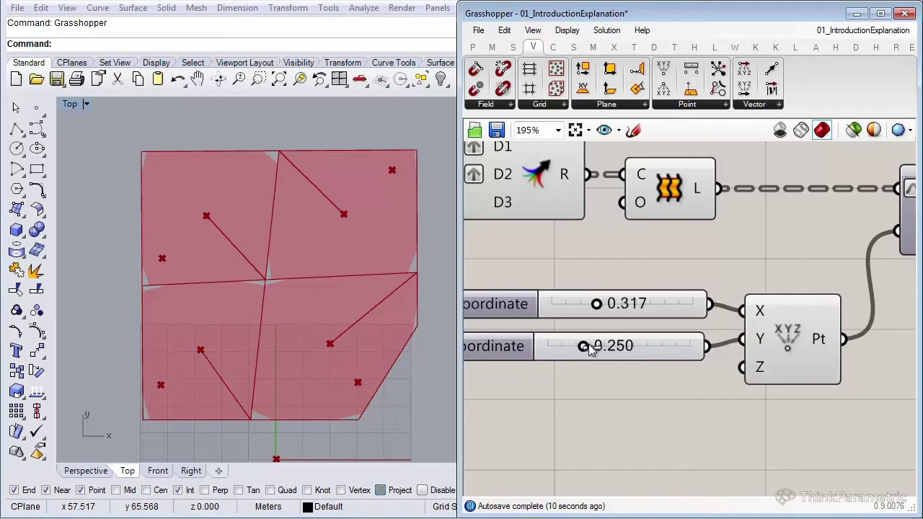
{"action": "left_click_drag", "start_coordinate": [583, 347], "coordinate": [643, 347]}
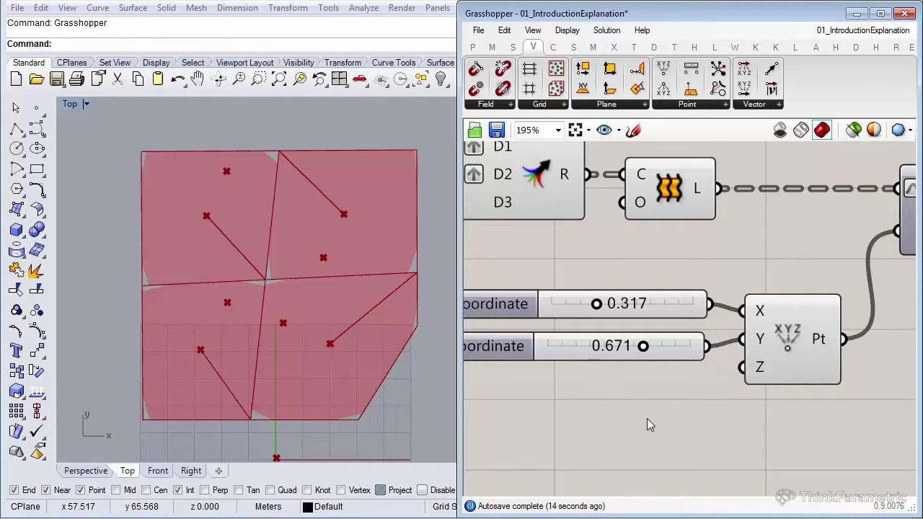
{"action": "left_click_drag", "start_coordinate": [643, 347], "coordinate": [569, 394]}
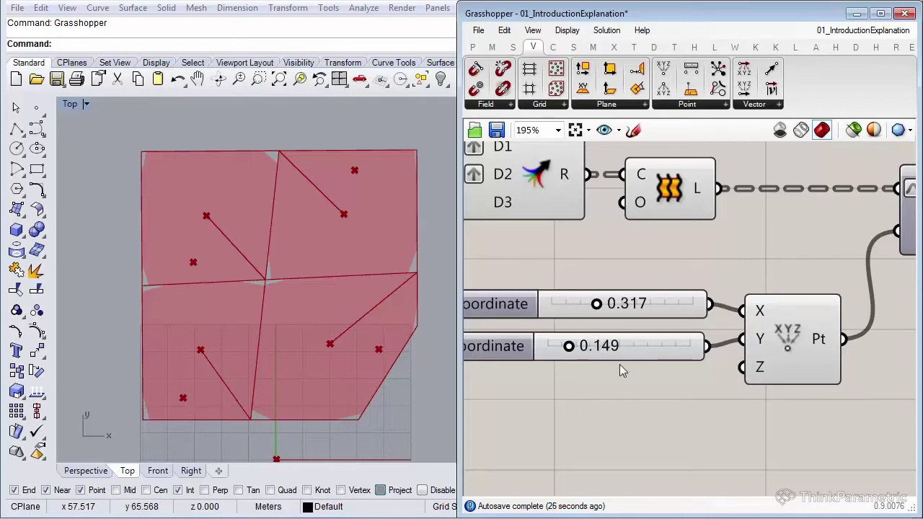
{"action": "left_click_drag", "start_coordinate": [597, 305], "coordinate": [618, 306]}
{"action": "left_click_drag", "start_coordinate": [569, 346], "coordinate": [618, 346]}
Delete the X and Y coordinate sliders feeding the Construct Point component.
{"action": "scroll", "coordinate": [635, 327], "scroll_direction": "down", "scroll_amount": 3}
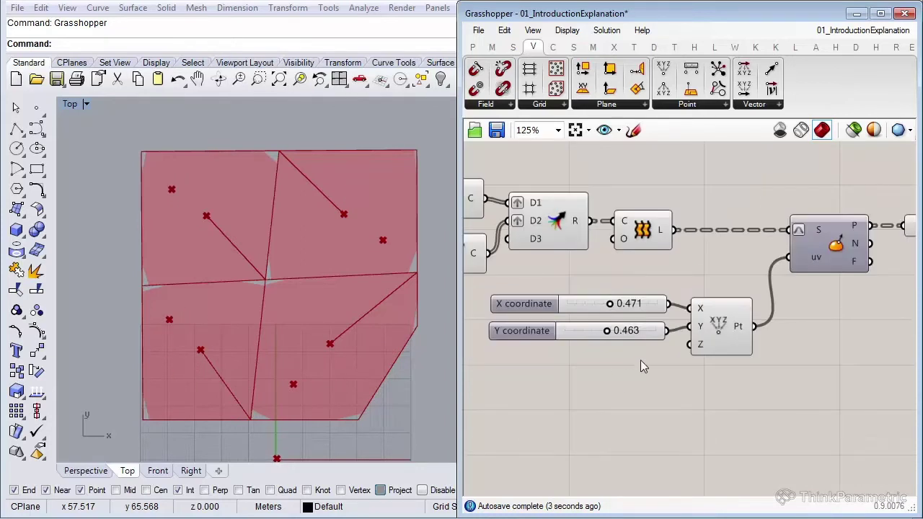
{"action": "scroll", "coordinate": [640, 359], "scroll_direction": "up", "scroll_amount": 1}
{"action": "left_click_drag", "start_coordinate": [623, 387], "coordinate": [596, 281]}
{"action": "key", "text": "Delete"}
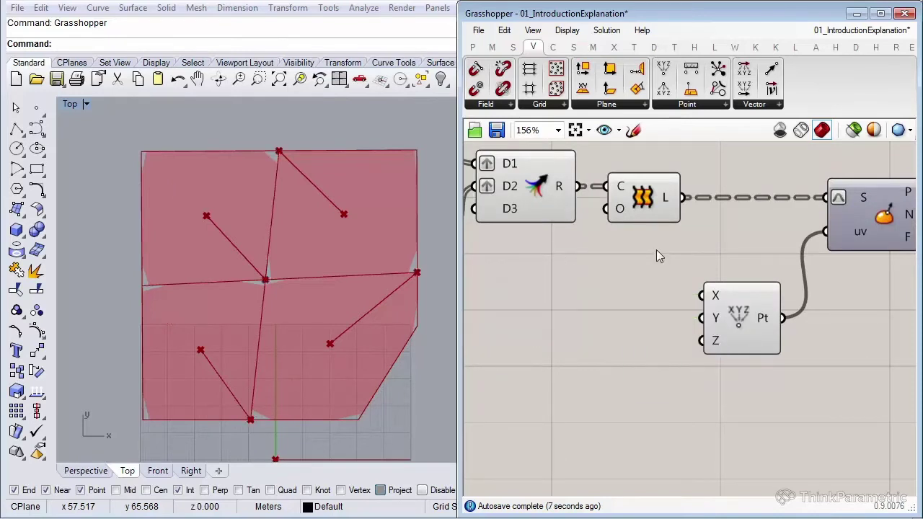
Add a Gene Pool component beside the Construct Point inputs.
{"action": "scroll", "coordinate": [656, 249], "scroll_direction": "down", "scroll_amount": 1}
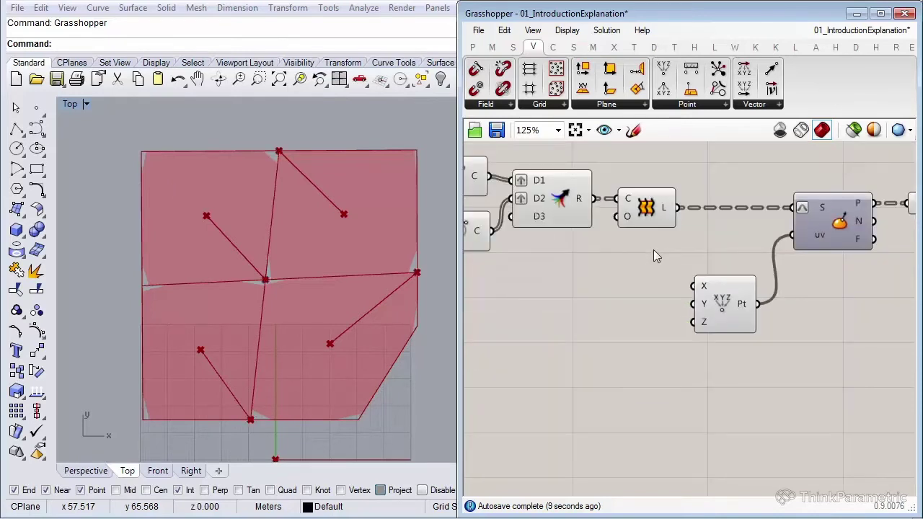
{"action": "left_click", "coordinate": [473, 49]}
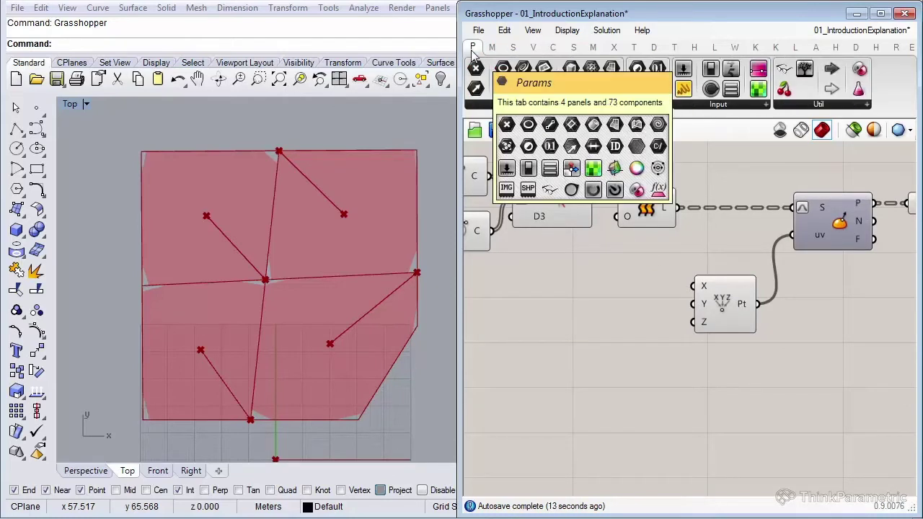
{"action": "left_click", "coordinate": [800, 112]}
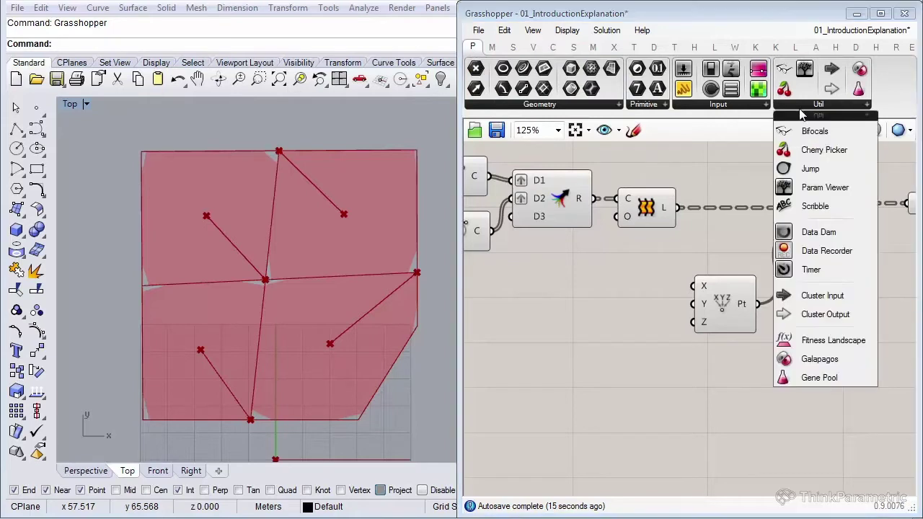
{"action": "left_click", "coordinate": [846, 383]}
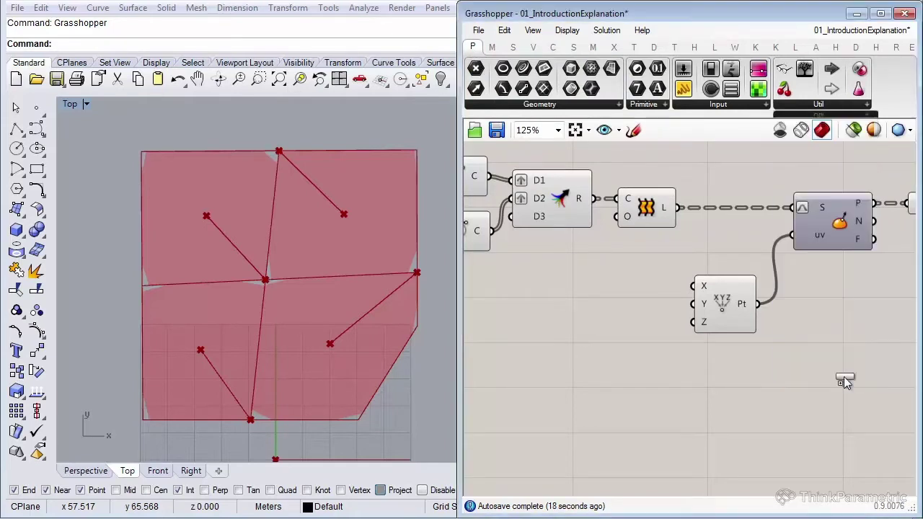
{"action": "left_click", "coordinate": [556, 350]}
{"action": "right_click_drag", "start_coordinate": [595, 367], "coordinate": [651, 328]}
{"action": "left_click_drag", "start_coordinate": [672, 331], "coordinate": [685, 434]}
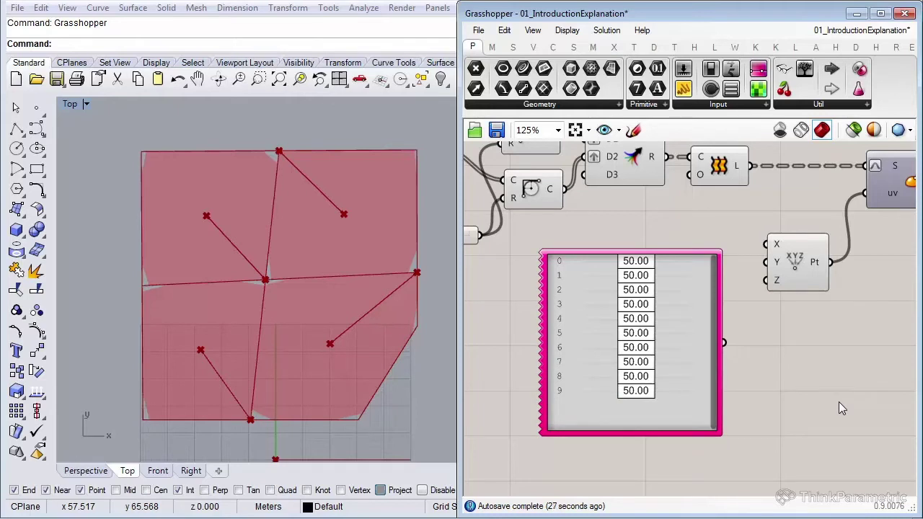
Set the Gene Pool to 4 genes with a maximum of 1 and shorten its frame to fit the four rows.
{"action": "double_click", "coordinate": [665, 400]}
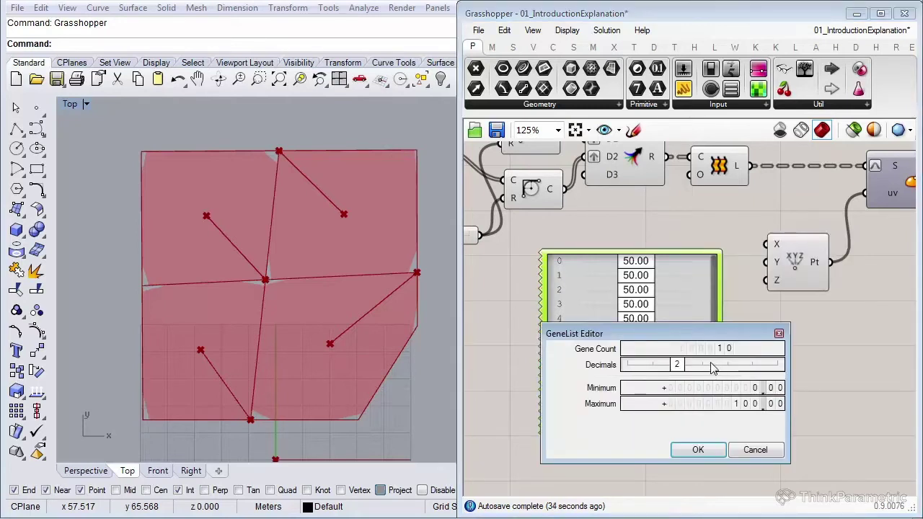
{"action": "left_click_drag", "start_coordinate": [718, 349], "coordinate": [727, 406]}
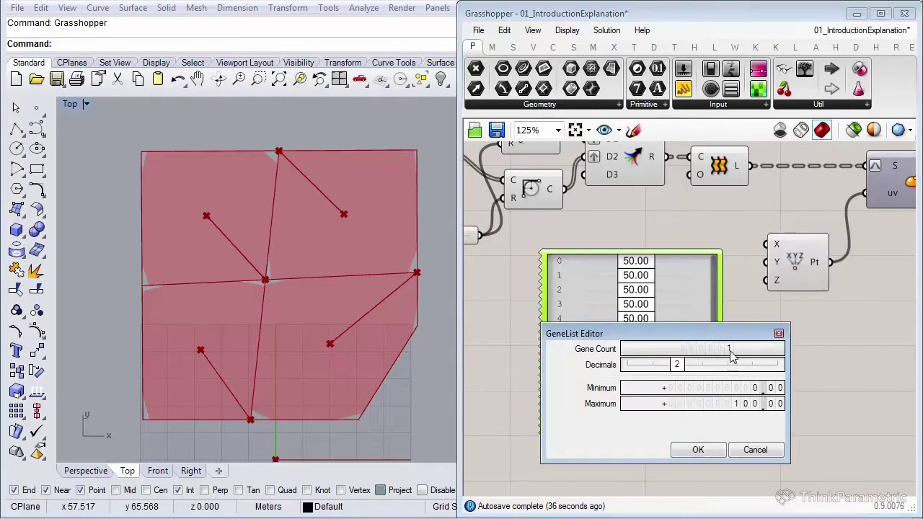
{"action": "mouse_move", "coordinate": [734, 311]}
{"action": "left_mouse_down"}
{"action": "mouse_move", "coordinate": [739, 285]}
{"action": "mouse_move", "coordinate": [739, 304]}
{"action": "left_mouse_up"}
{"action": "double_click", "coordinate": [757, 408]}
{"action": "type", "text": "1"}
{"action": "left_click", "coordinate": [699, 450]}
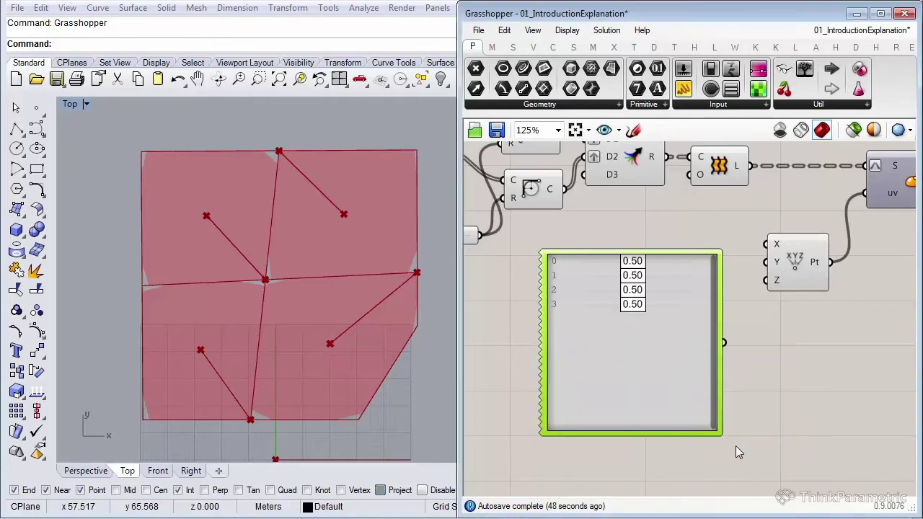
{"action": "left_click_drag", "start_coordinate": [649, 433], "coordinate": [649, 320]}
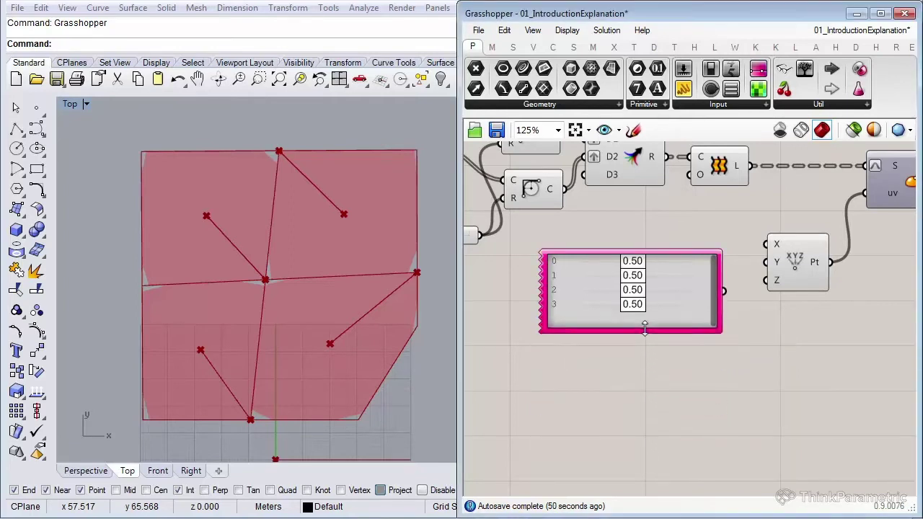
{"action": "left_click", "coordinate": [677, 303]}
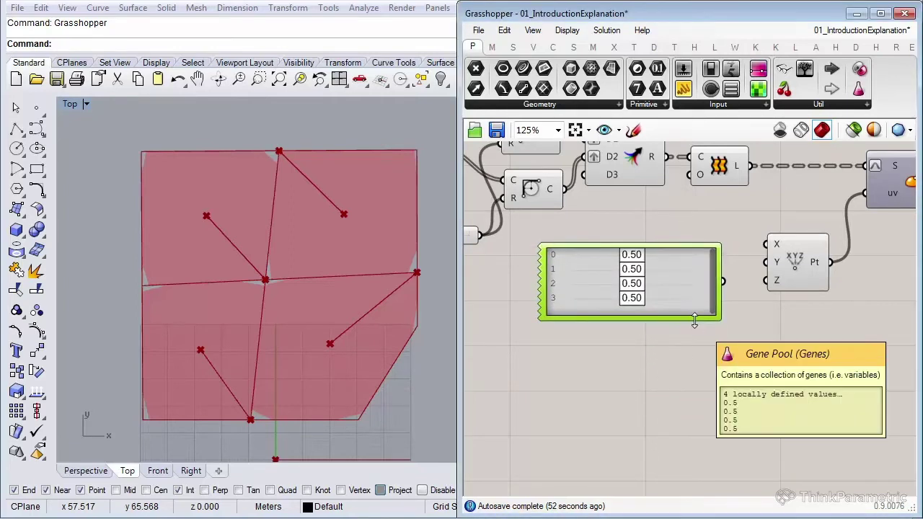
Duplicate the Gene Pool below the original and connect the two pools to the X and Y inputs of Construct Point.
{"action": "key", "text": "ctrl+c"}
{"action": "key", "text": "ctrl+v"}
{"action": "left_click_drag", "start_coordinate": [694, 290], "coordinate": [688, 357]}
{"action": "left_click", "coordinate": [750, 317]}
{"action": "left_click_drag", "start_coordinate": [723, 280], "coordinate": [732, 366]}
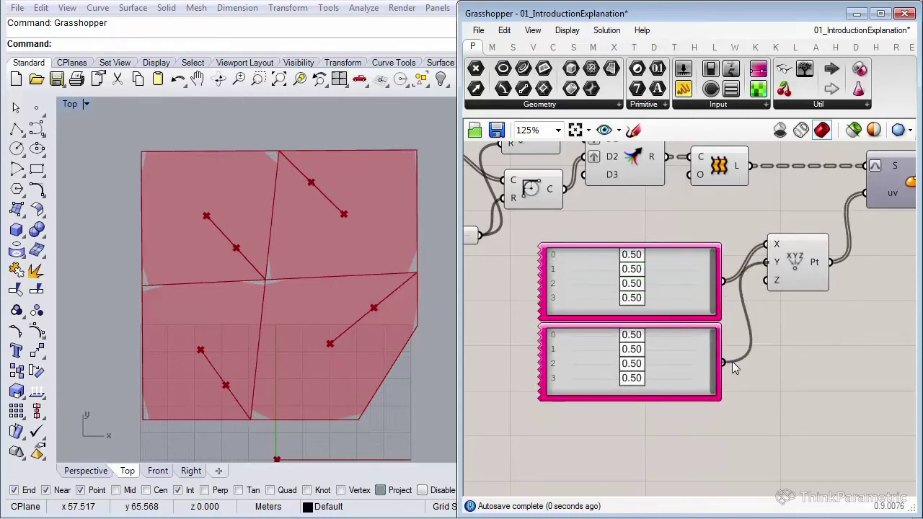
{"action": "left_click", "coordinate": [790, 279]}
{"action": "left_click_drag", "start_coordinate": [790, 270], "coordinate": [783, 325]}
Graft the uv input of the Evaluate Surface component.
{"action": "scroll", "coordinate": [827, 260], "scroll_direction": "up", "scroll_amount": 2}
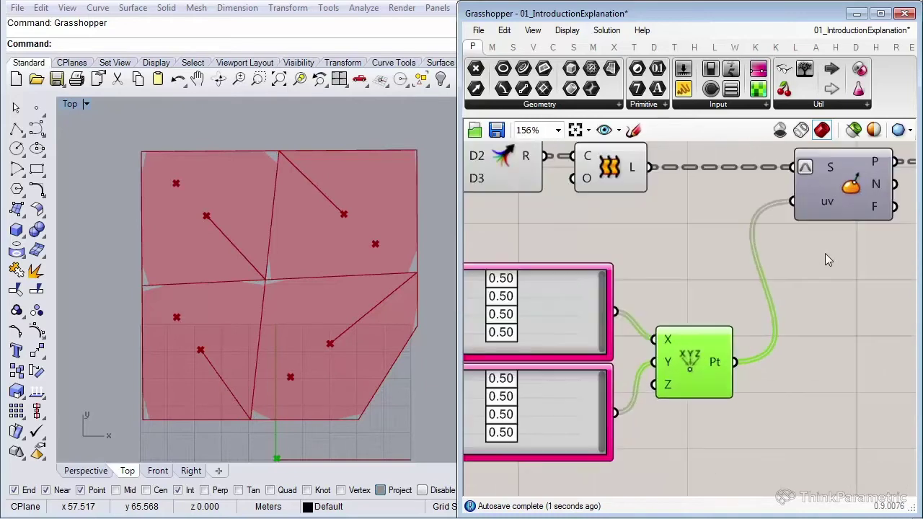
{"action": "right_click", "coordinate": [822, 201]}
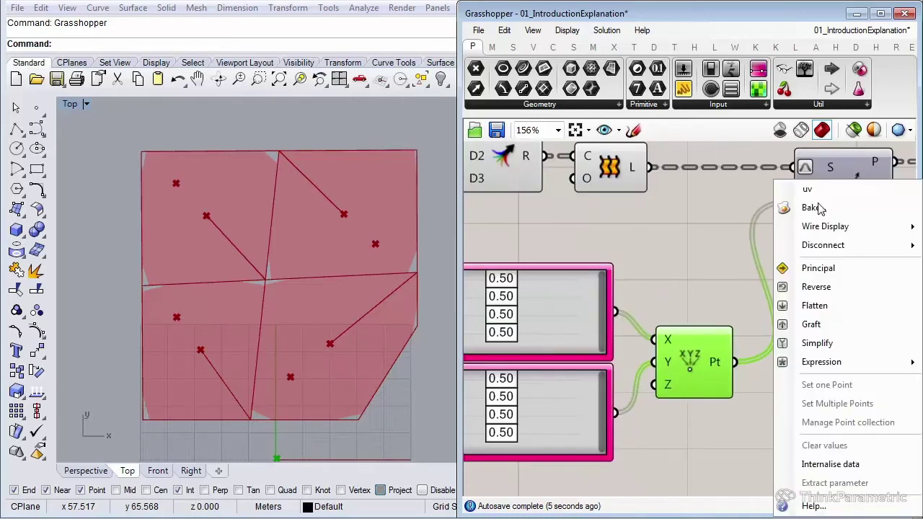
{"action": "left_click", "coordinate": [801, 322]}
{"action": "left_click", "coordinate": [683, 226]}
{"action": "right_click_drag", "start_coordinate": [683, 228], "coordinate": [758, 219]}
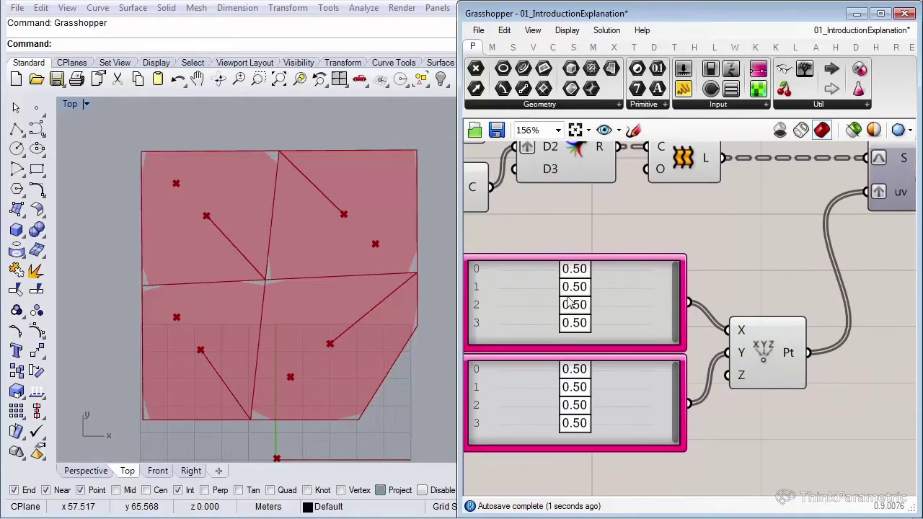
Set gene 0 to 0.71 in the X pool and 0.89 in the Y pool, and adjust gene 1 in both.
{"action": "scroll", "coordinate": [569, 302], "scroll_direction": "up", "scroll_amount": 2}
{"action": "left_click_drag", "start_coordinate": [633, 234], "coordinate": [670, 271]}
{"action": "left_click_drag", "start_coordinate": [631, 367], "coordinate": [708, 361]}
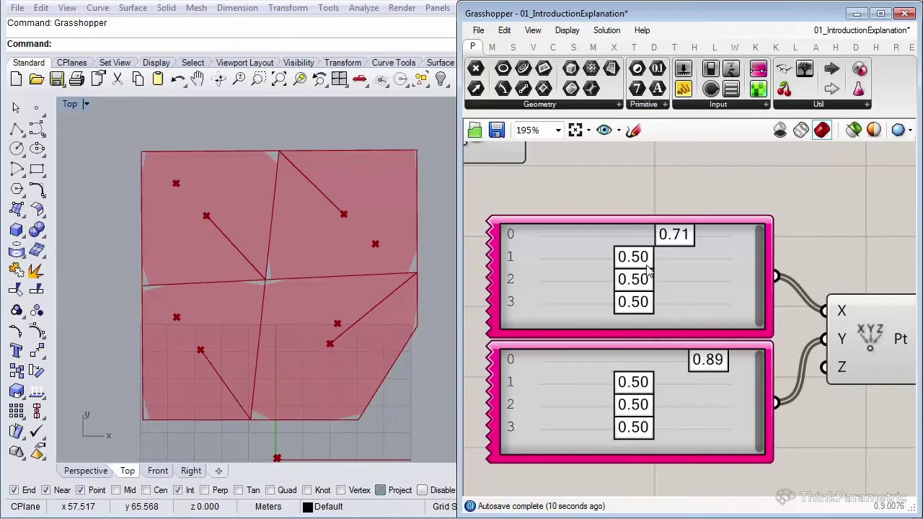
{"action": "left_click_drag", "start_coordinate": [641, 258], "coordinate": [703, 274]}
{"action": "mouse_move", "coordinate": [641, 386]}
{"action": "left_mouse_down"}
{"action": "mouse_move", "coordinate": [615, 382]}
{"action": "mouse_move", "coordinate": [653, 382]}
{"action": "mouse_move", "coordinate": [555, 379]}
{"action": "mouse_move", "coordinate": [650, 380]}
{"action": "left_mouse_up"}
Remove the purple Outline Generator group while keeping the components inside it.
{"action": "scroll", "coordinate": [700, 184], "scroll_direction": "down", "scroll_amount": 3}
{"action": "right_click_drag", "start_coordinate": [727, 254], "coordinate": [631, 260]}
{"action": "right_click_drag", "start_coordinate": [753, 304], "coordinate": [658, 299]}
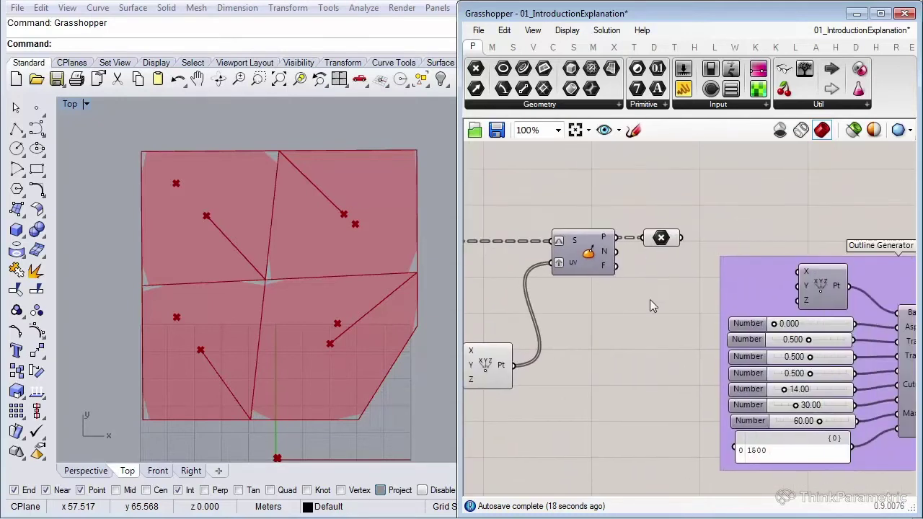
{"action": "mouse_move", "coordinate": [739, 287]}
{"action": "right_mouse_down"}
{"action": "mouse_move", "coordinate": [604, 271]}
{"action": "mouse_move", "coordinate": [644, 272]}
{"action": "right_mouse_up"}
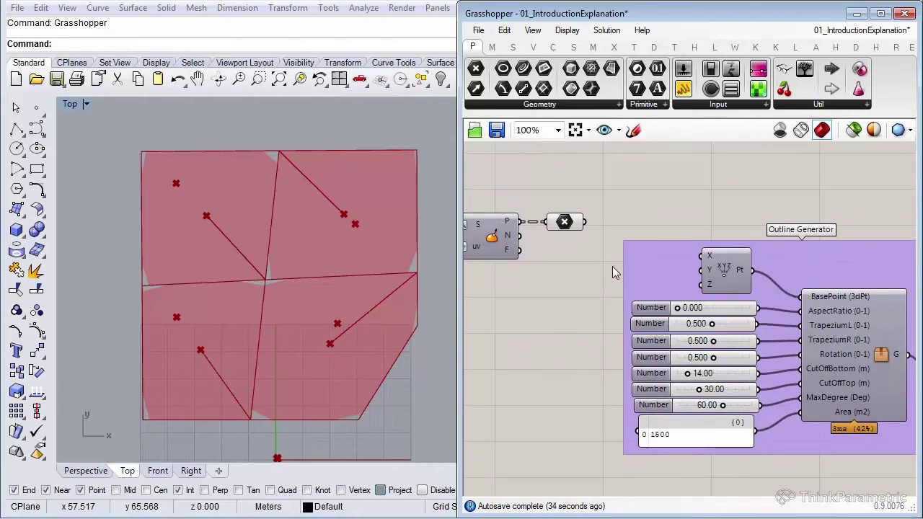
{"action": "left_click", "coordinate": [654, 279]}
{"action": "scroll", "coordinate": [650, 264], "scroll_direction": "down", "scroll_amount": 1}
{"action": "key", "text": "Delete"}
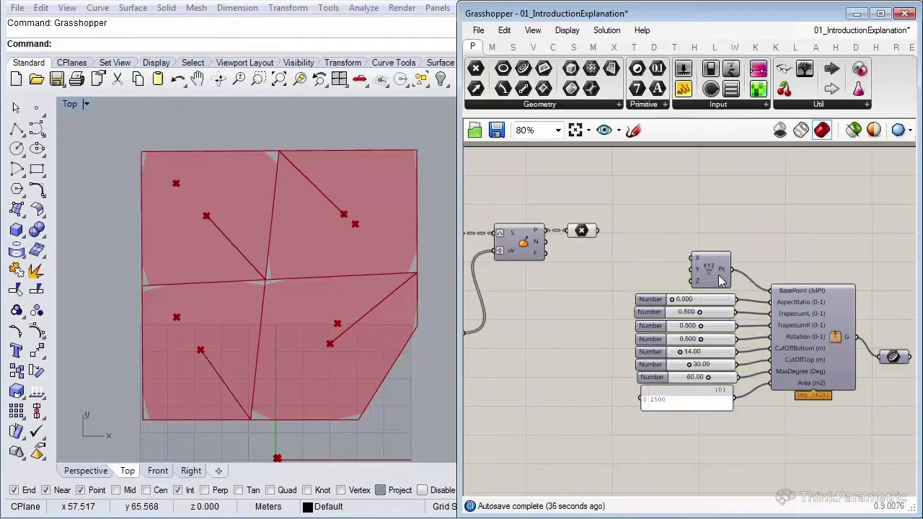
Delete the Construct Point feeding BasePoint and the four sliders feeding AspectRatio, TrapeziumL, TrapeziumR and Rotation.
{"action": "scroll", "coordinate": [718, 277], "scroll_direction": "up", "scroll_amount": 2}
{"action": "left_click", "coordinate": [709, 240]}
{"action": "key", "text": "Delete"}
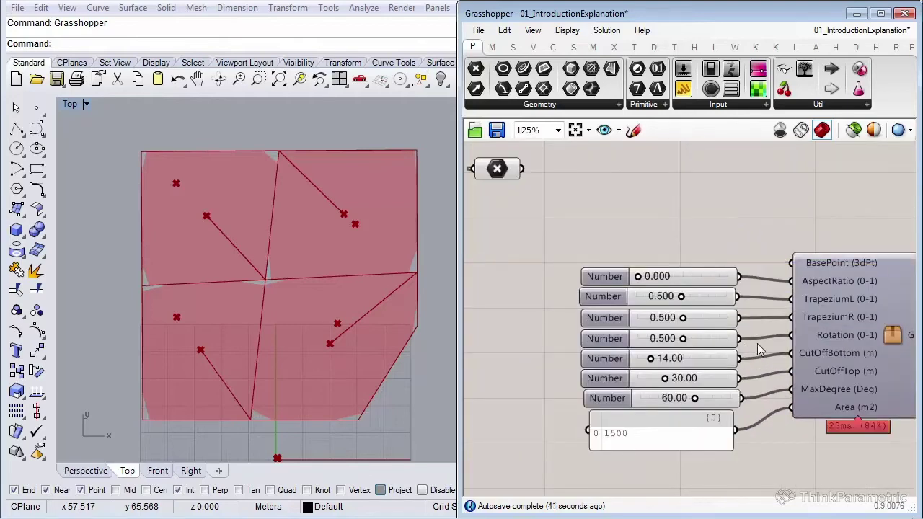
{"action": "left_click_drag", "start_coordinate": [759, 344], "coordinate": [719, 277]}
{"action": "left_click_drag", "start_coordinate": [753, 343], "coordinate": [721, 267]}
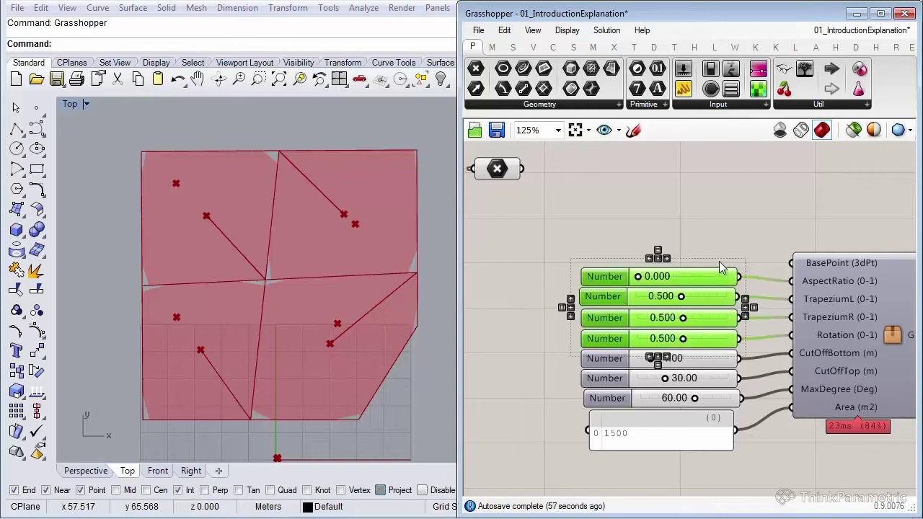
{"action": "key", "text": "Delete"}
Move the outline cluster with its remaining inputs and output curve parameter closer to the evaluated Point parameter.
{"action": "scroll", "coordinate": [664, 283], "scroll_direction": "down", "scroll_amount": 1}
{"action": "scroll", "coordinate": [676, 360], "scroll_direction": "down", "scroll_amount": 2}
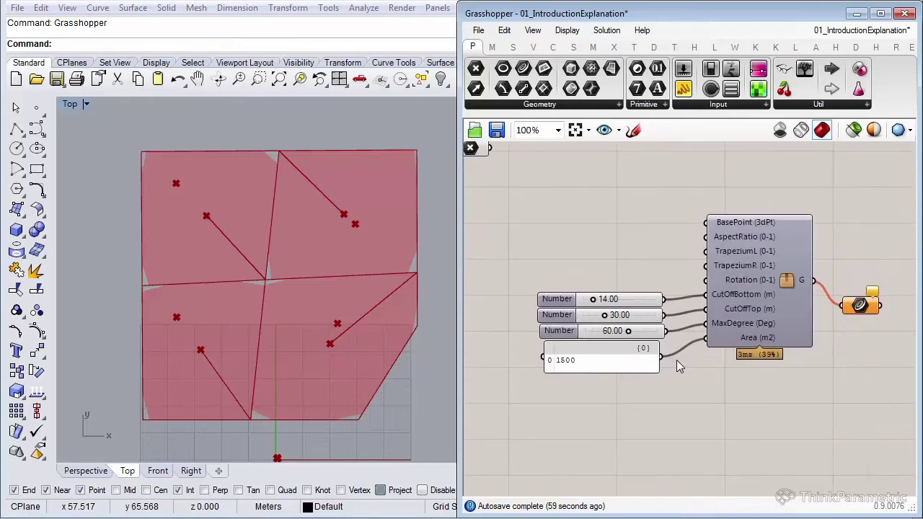
{"action": "left_click_drag", "start_coordinate": [588, 258], "coordinate": [829, 407]}
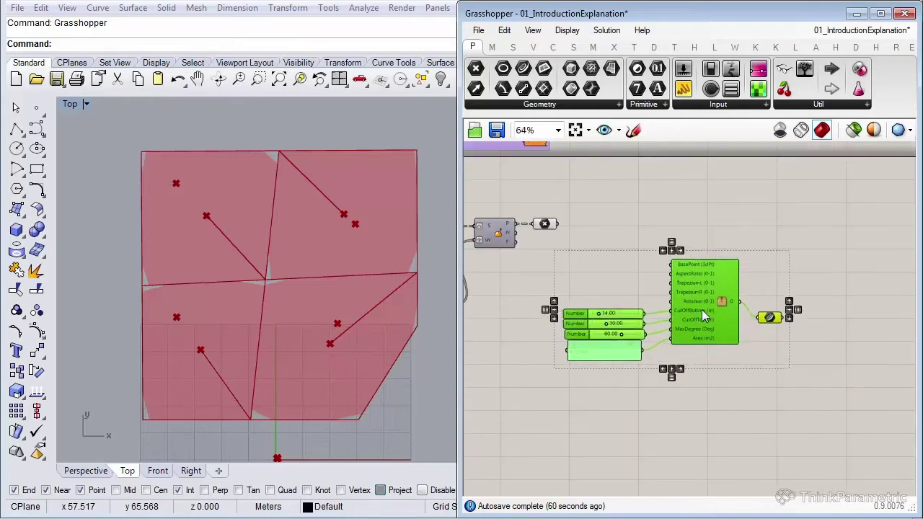
{"action": "left_click_drag", "start_coordinate": [693, 307], "coordinate": [658, 294]}
{"action": "left_click", "coordinate": [526, 251]}
{"action": "scroll", "coordinate": [524, 251], "scroll_direction": "up", "scroll_amount": 3}
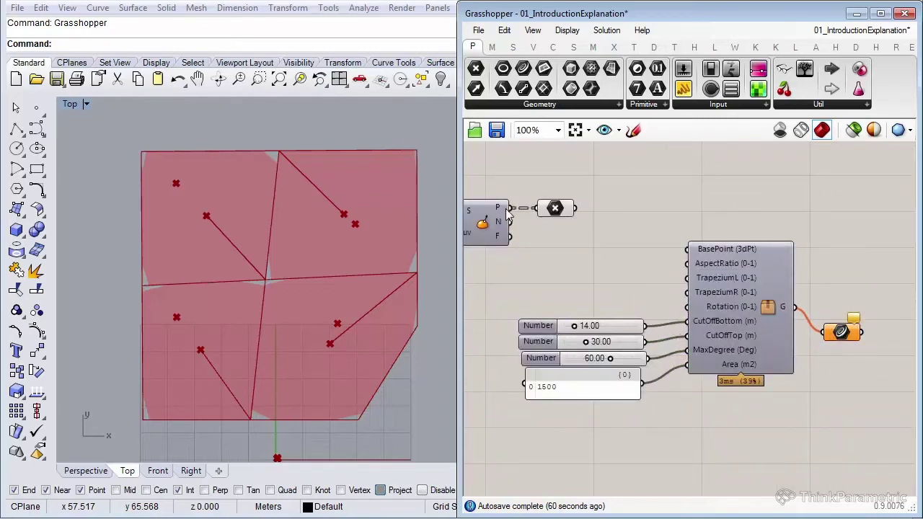
Connect the Evaluate Surface point output directly to the cluster's BasePoint input and delete the intermediate Point parameter.
{"action": "left_click_drag", "start_coordinate": [509, 208], "coordinate": [686, 249]}
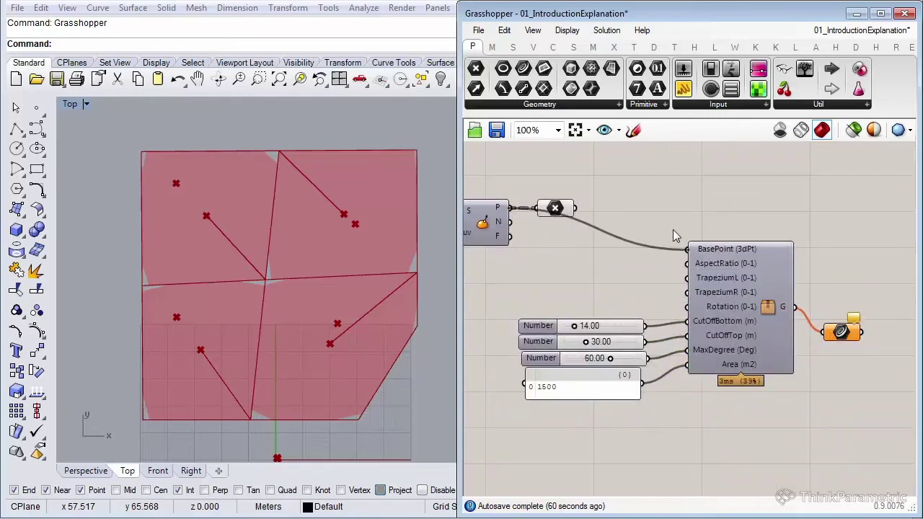
{"action": "left_click", "coordinate": [550, 210]}
{"action": "key", "text": "Delete"}
Duplicate the X Gene Pool and place the copy beside the outline cluster's inputs, above the number sliders.
{"action": "scroll", "coordinate": [607, 286], "scroll_direction": "down", "scroll_amount": 2}
{"action": "right_click_drag", "start_coordinate": [559, 292], "coordinate": [698, 280]}
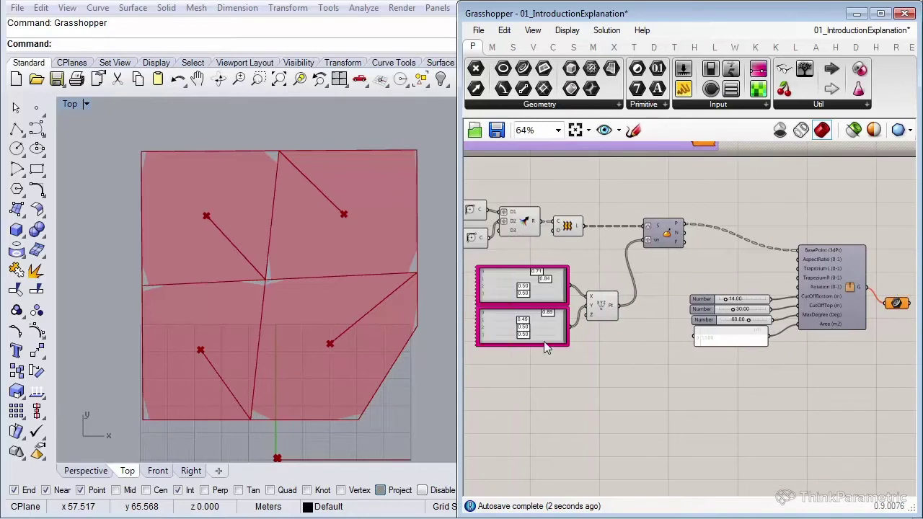
{"action": "scroll", "coordinate": [523, 348], "scroll_direction": "up", "scroll_amount": 1}
{"action": "left_click", "coordinate": [554, 285]}
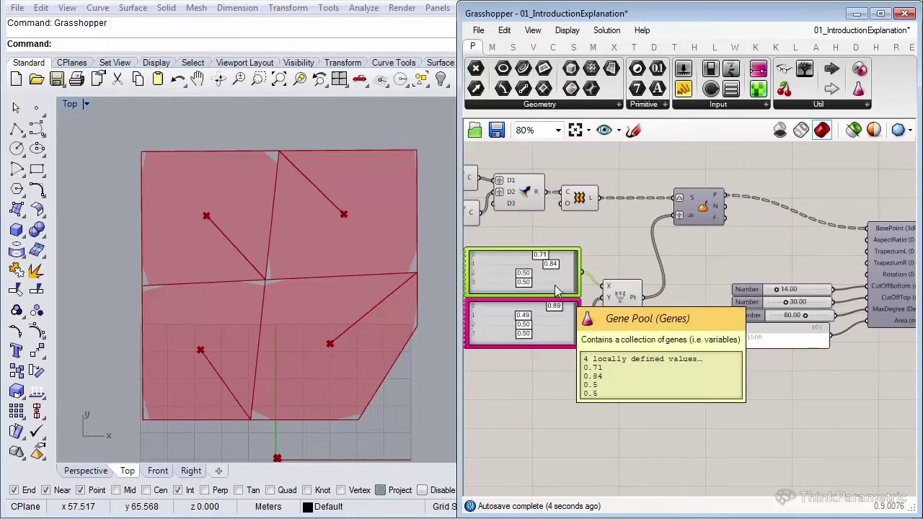
{"action": "left_click_drag", "start_coordinate": [555, 286], "coordinate": [806, 265], "text": "alt"}
{"action": "right_click_drag", "start_coordinate": [806, 283], "coordinate": [672, 280]}
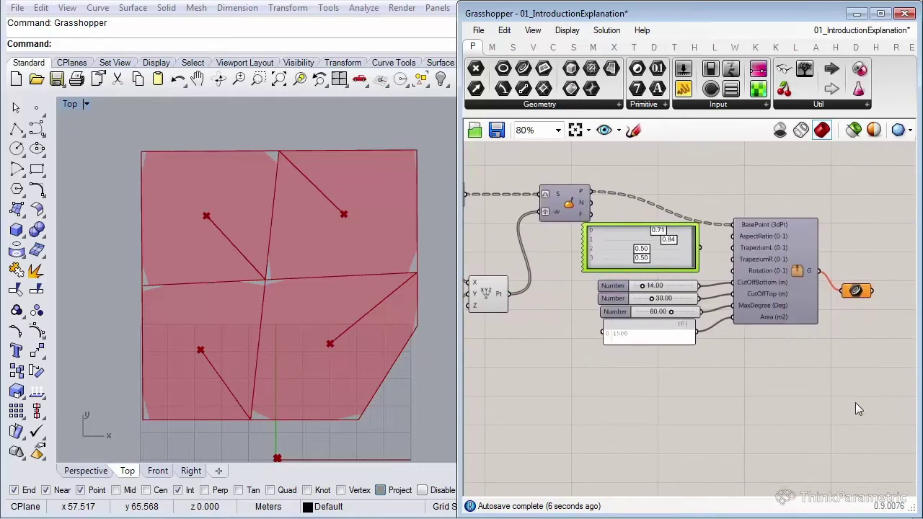
Move the three number sliders and the area panel well below the Gene Pool copy, and shift the cluster and its curve parameter up.
{"action": "left_click_drag", "start_coordinate": [688, 422], "coordinate": [654, 457]}
{"action": "left_click", "coordinate": [828, 360]}
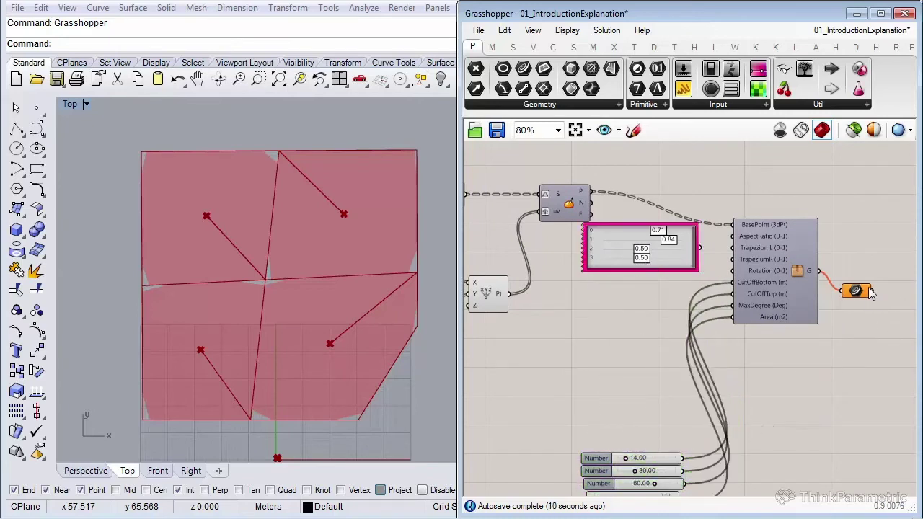
{"action": "left_click_drag", "start_coordinate": [861, 288], "coordinate": [872, 255]}
{"action": "left_click_drag", "start_coordinate": [783, 257], "coordinate": [798, 234]}
{"action": "left_click", "coordinate": [865, 250]}
{"action": "scroll", "coordinate": [595, 282], "scroll_direction": "up", "scroll_amount": 3}
Set the copied Gene Pool to five decimals and connect it to the cluster's AspectRatio input, positioned level with that input.
{"action": "left_click", "coordinate": [658, 290]}
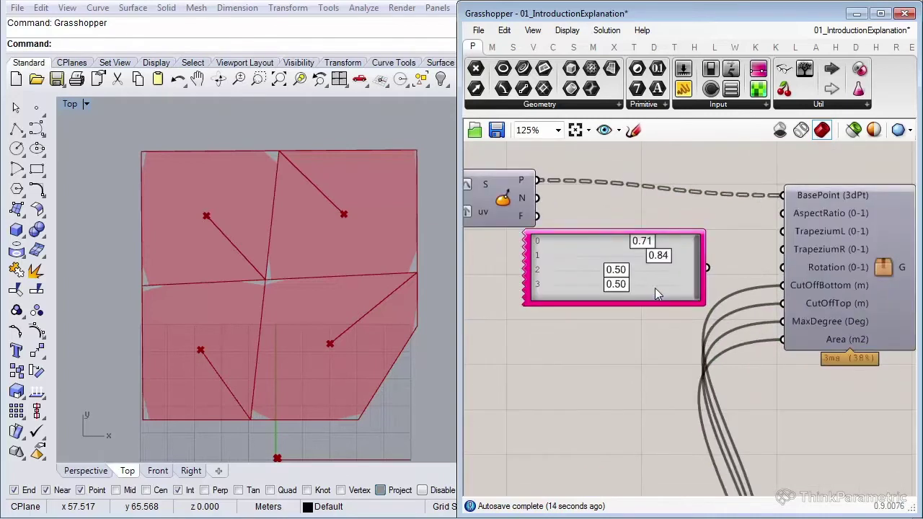
{"action": "left_click_drag", "start_coordinate": [658, 290], "coordinate": [688, 292]}
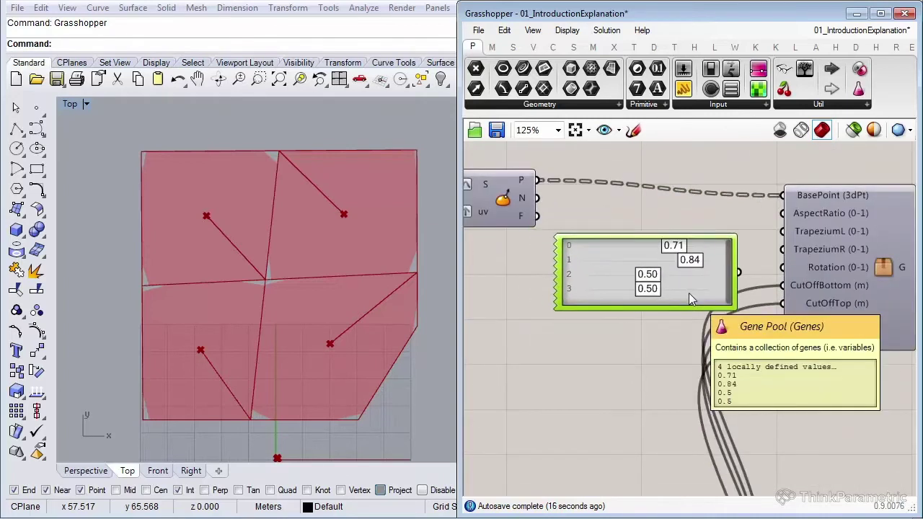
{"action": "double_click", "coordinate": [687, 293]}
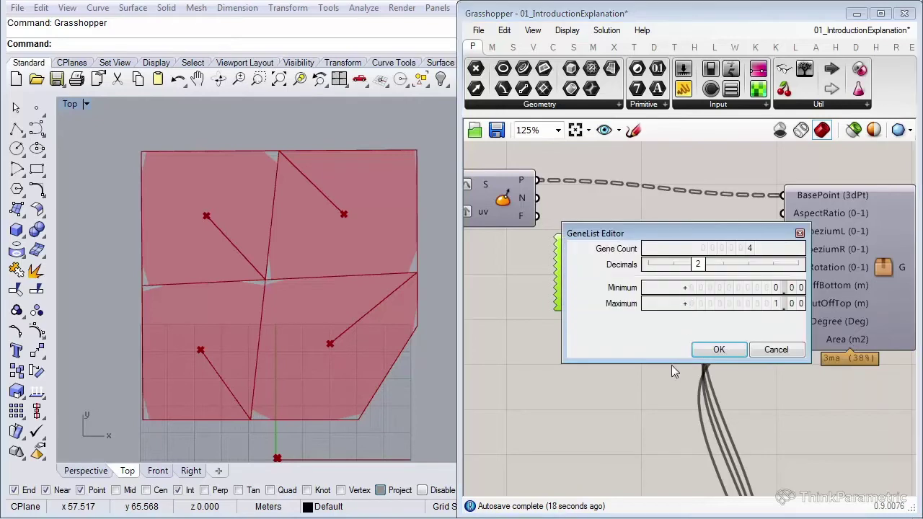
{"action": "left_click_drag", "start_coordinate": [701, 267], "coordinate": [773, 267]}
{"action": "left_click", "coordinate": [719, 350]}
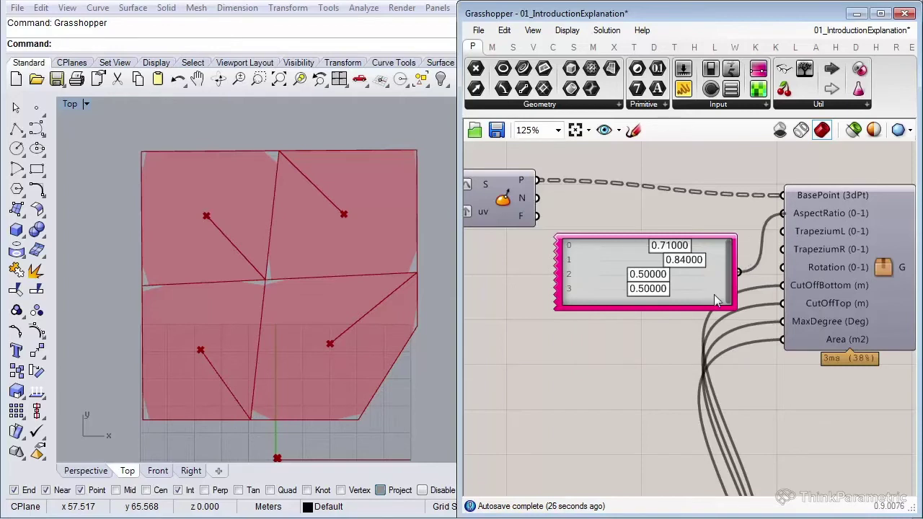
{"action": "left_click_drag", "start_coordinate": [714, 294], "coordinate": [709, 262]}
{"action": "left_click", "coordinate": [694, 307]}
{"action": "right_click_drag", "start_coordinate": [659, 299], "coordinate": [637, 296]}
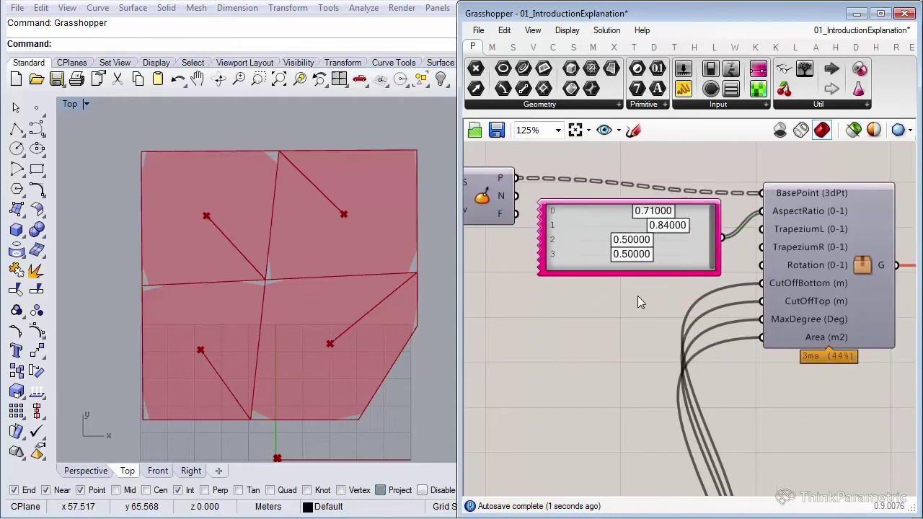
Move the outline cluster and its curve parameter away from the Evaluate Surface component and reposition the AspectRatio Gene Pool in the gap.
{"action": "right_click_drag", "start_coordinate": [739, 296], "coordinate": [680, 291]}
{"action": "scroll", "coordinate": [678, 287], "scroll_direction": "down", "scroll_amount": 2}
{"action": "left_click_drag", "start_coordinate": [875, 332], "coordinate": [774, 246]}
{"action": "left_click", "coordinate": [635, 297]}
{"action": "scroll", "coordinate": [634, 297], "scroll_direction": "up", "scroll_amount": 2}
{"action": "left_click", "coordinate": [644, 249]}
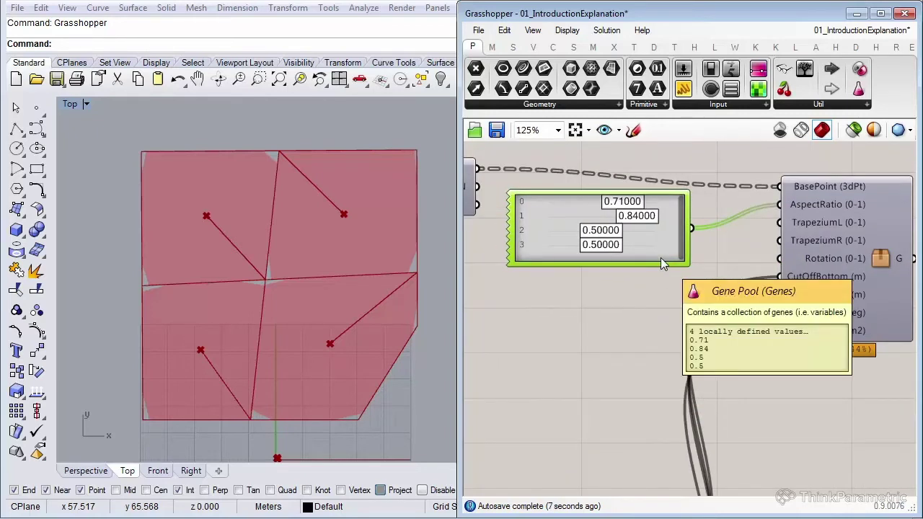
{"action": "left_click_drag", "start_coordinate": [661, 257], "coordinate": [672, 254]}
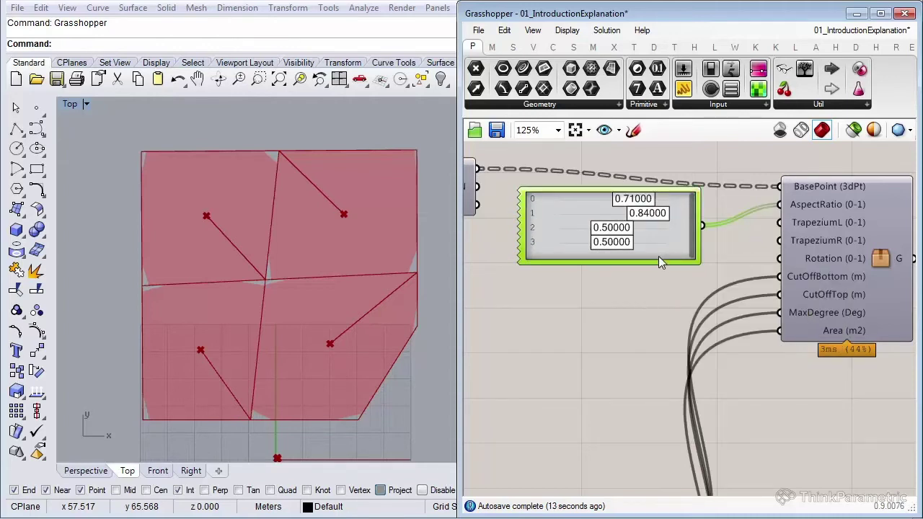
Duplicate the AspectRatio Gene Pool, place the copy below it and connect it to TrapeziumL.
{"action": "key", "text": "ctrl+v"}
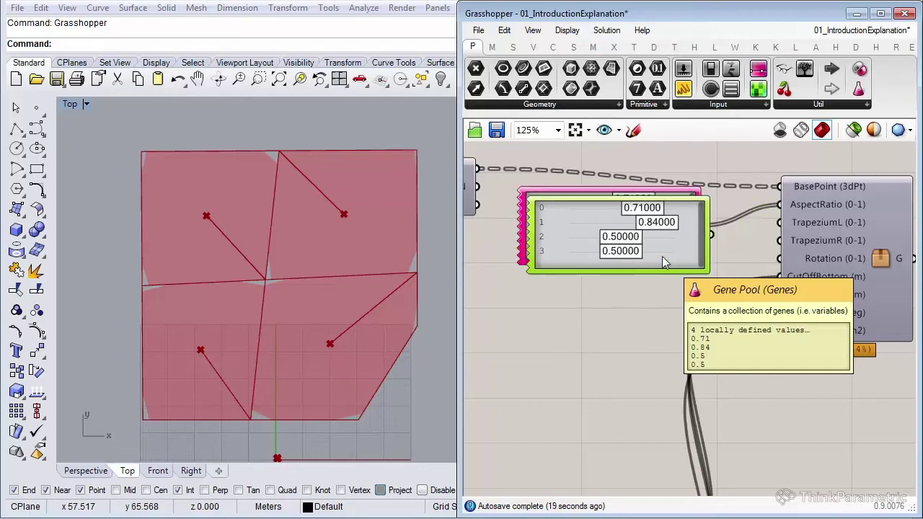
{"action": "left_click_drag", "start_coordinate": [662, 256], "coordinate": [654, 327]}
{"action": "left_click_drag", "start_coordinate": [709, 309], "coordinate": [781, 223]}
{"action": "right_click_drag", "start_coordinate": [717, 408], "coordinate": [718, 348]}
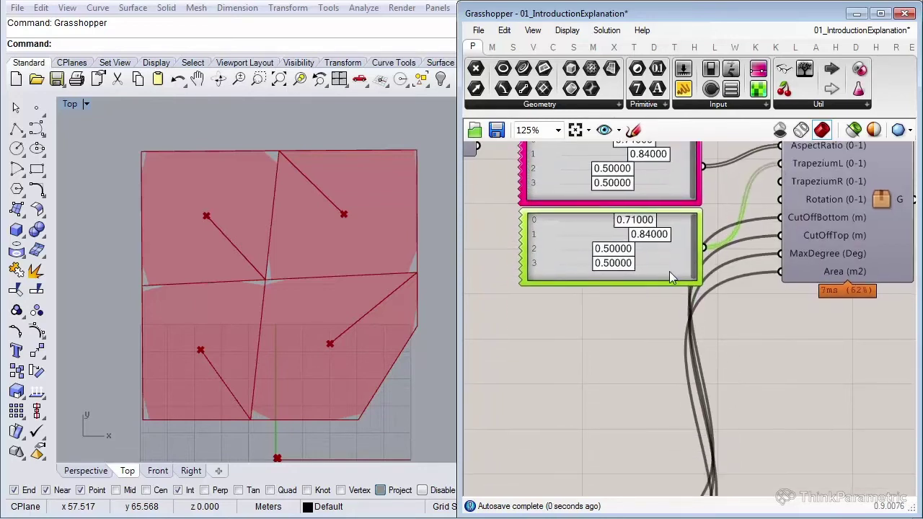
Add two more Gene Pool copies stacked below the others and connect them to TrapeziumR and Rotation.
{"action": "key", "text": "ctrl+v"}
{"action": "left_click_drag", "start_coordinate": [670, 275], "coordinate": [651, 349]}
{"action": "left_click_drag", "start_coordinate": [780, 199], "coordinate": [719, 350]}
{"action": "left_click", "coordinate": [652, 341]}
{"action": "key", "text": "ctrl+v"}
{"action": "left_click_drag", "start_coordinate": [659, 339], "coordinate": [775, 200]}
{"action": "left_click", "coordinate": [758, 387]}
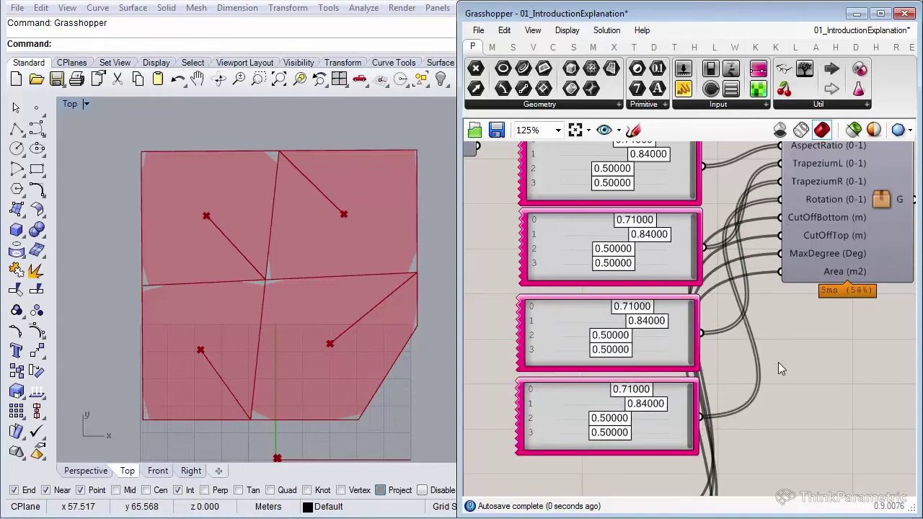
Move the three number sliders and the area panel together to sit directly under the lowest Gene Pool.
{"action": "right_click_drag", "start_coordinate": [823, 334], "coordinate": [696, 282]}
{"action": "scroll", "coordinate": [735, 260], "scroll_direction": "down", "scroll_amount": 3}
{"action": "scroll", "coordinate": [679, 398], "scroll_direction": "up", "scroll_amount": 2}
{"action": "left_click_drag", "start_coordinate": [482, 305], "coordinate": [634, 418]}
{"action": "left_click_drag", "start_coordinate": [600, 345], "coordinate": [660, 309]}
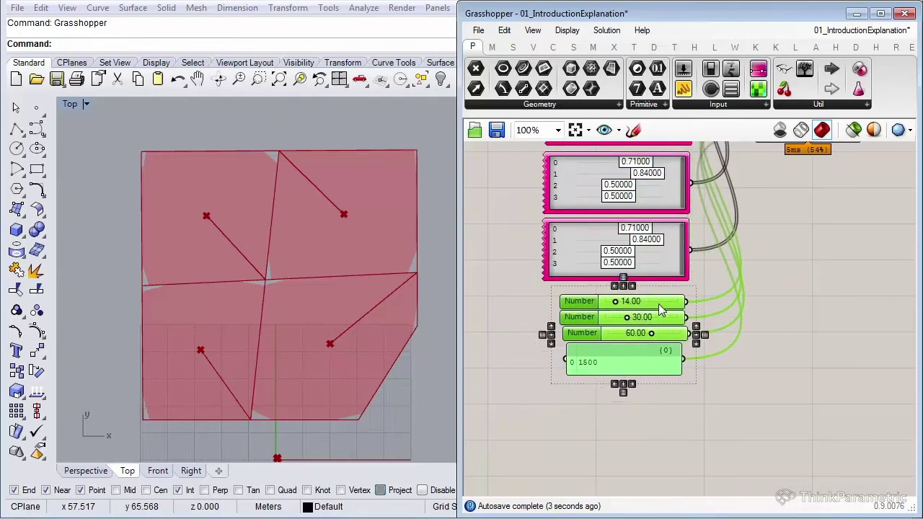
{"action": "left_click", "coordinate": [723, 366]}
Examine the sliders and panel that feed CutOffBottom, CutOffTop, MaxDegree and Area on the outline cluster.
{"action": "scroll", "coordinate": [723, 365], "scroll_direction": "up", "scroll_amount": 1}
{"action": "scroll", "coordinate": [665, 325], "scroll_direction": "up", "scroll_amount": 1}
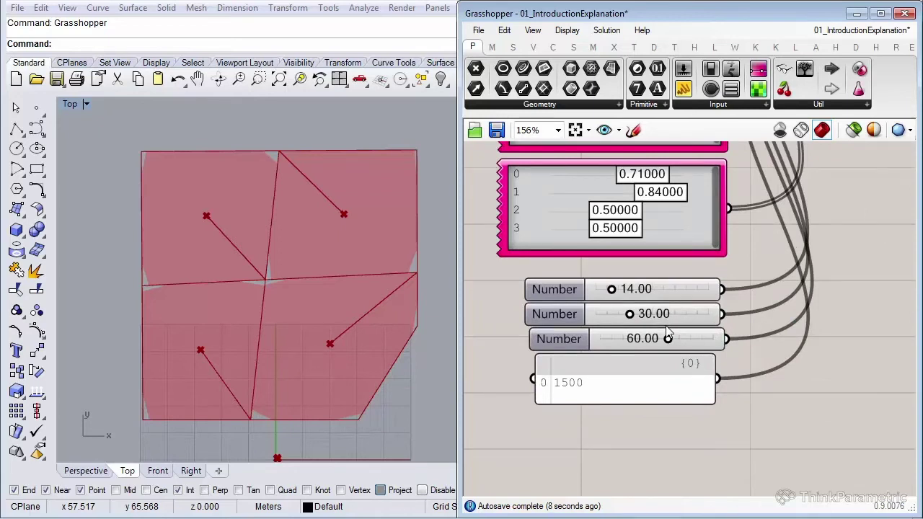
{"action": "scroll", "coordinate": [665, 325], "scroll_direction": "down", "scroll_amount": 2}
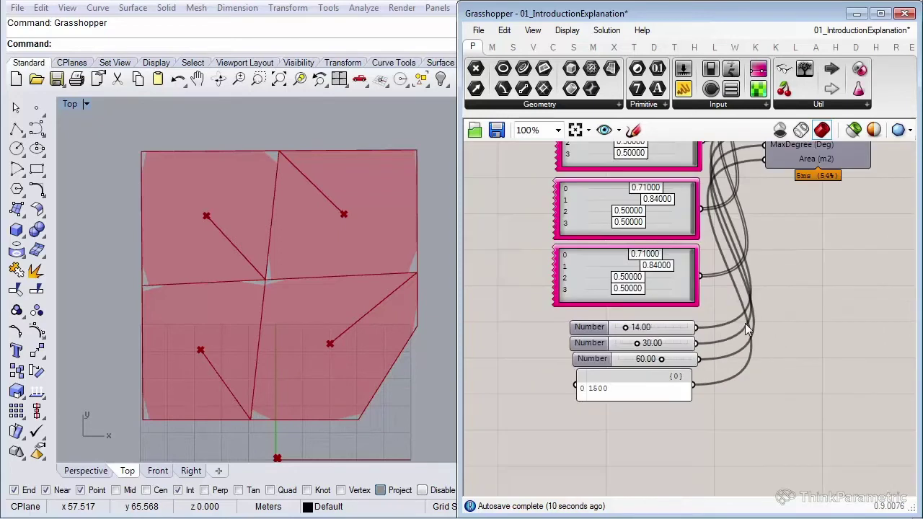
{"action": "right_click_drag", "start_coordinate": [742, 325], "coordinate": [730, 358]}
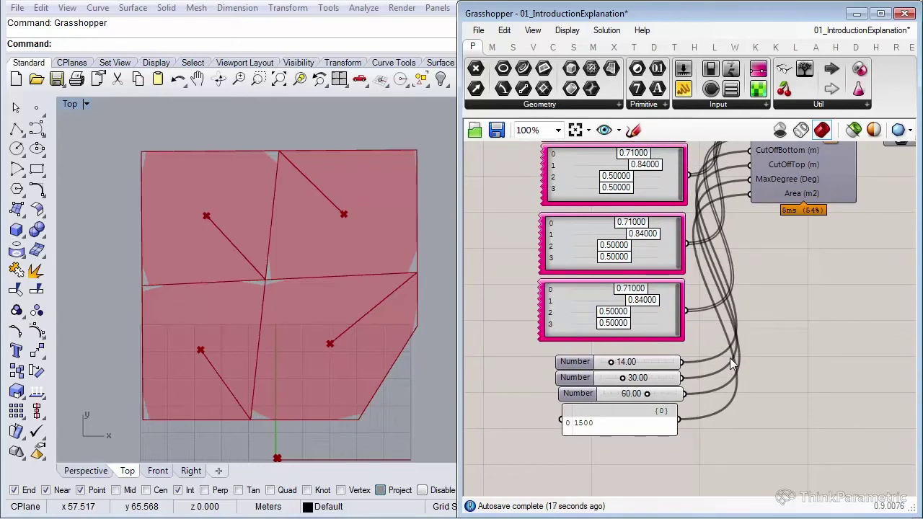
{"action": "right_click_drag", "start_coordinate": [655, 439], "coordinate": [663, 413]}
{"action": "scroll", "coordinate": [658, 417], "scroll_direction": "up", "scroll_amount": 2}
{"action": "scroll", "coordinate": [675, 408], "scroll_direction": "down", "scroll_amount": 2}
Enable the preview of the curve parameter holding the cluster's output outlines.
{"action": "right_click_drag", "start_coordinate": [851, 209], "coordinate": [683, 353]}
{"action": "left_click", "coordinate": [684, 292]}
{"action": "middle_click", "coordinate": [684, 295]}
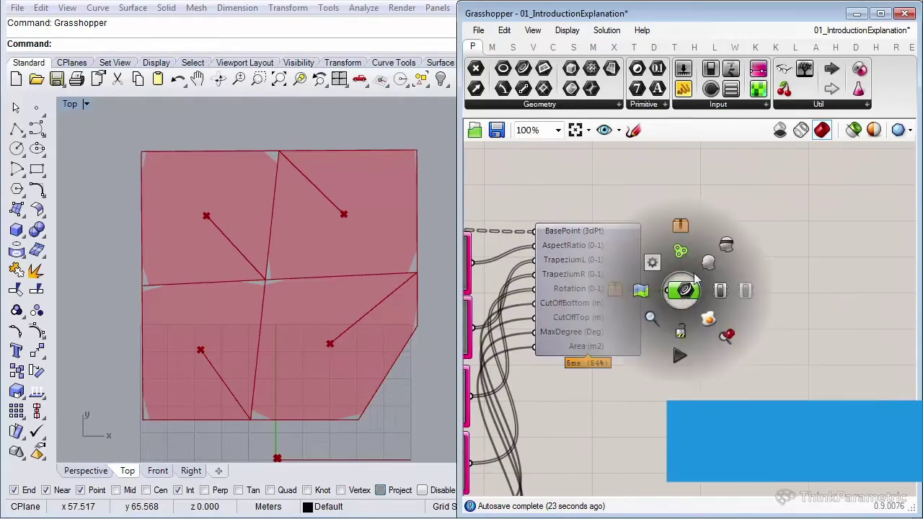
{"action": "left_click", "coordinate": [708, 266]}
{"action": "left_click", "coordinate": [714, 319]}
Change the panel feeding the cluster's Area input to 1000.
{"action": "right_click_drag", "start_coordinate": [576, 403], "coordinate": [697, 351]}
{"action": "scroll", "coordinate": [698, 350], "scroll_direction": "down", "scroll_amount": 2}
{"action": "right_click_drag", "start_coordinate": [583, 420], "coordinate": [649, 385]}
{"action": "scroll", "coordinate": [650, 385], "scroll_direction": "up", "scroll_amount": 1}
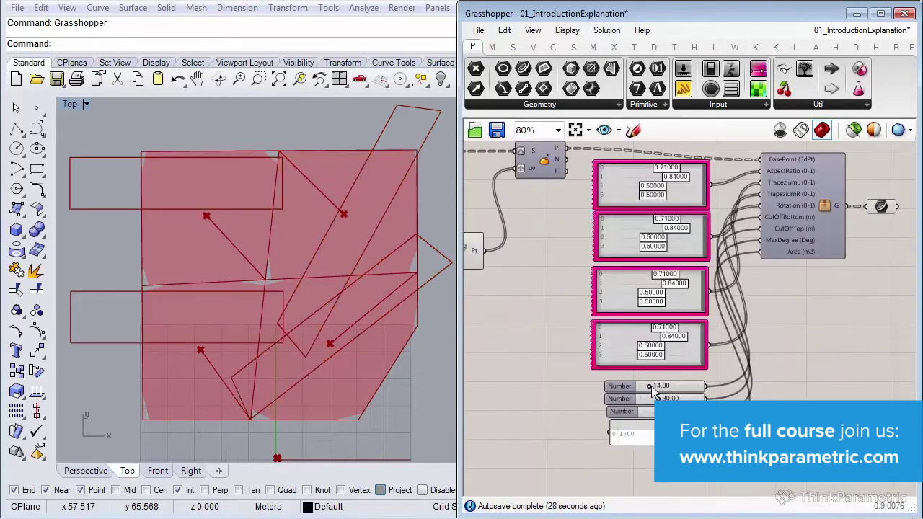
{"action": "right_click_drag", "start_coordinate": [763, 403], "coordinate": [769, 371]}
{"action": "scroll", "coordinate": [746, 401], "scroll_direction": "up", "scroll_amount": 1}
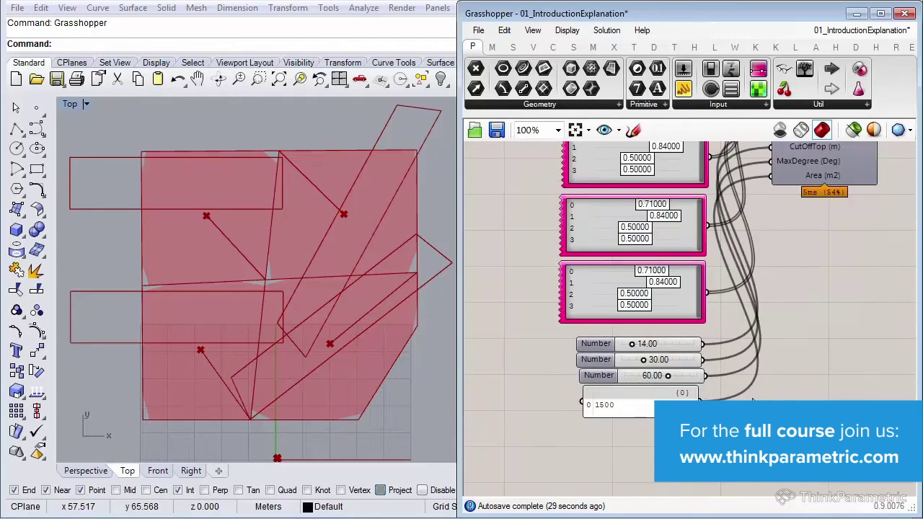
{"action": "scroll", "coordinate": [656, 438], "scroll_direction": "up", "scroll_amount": 1}
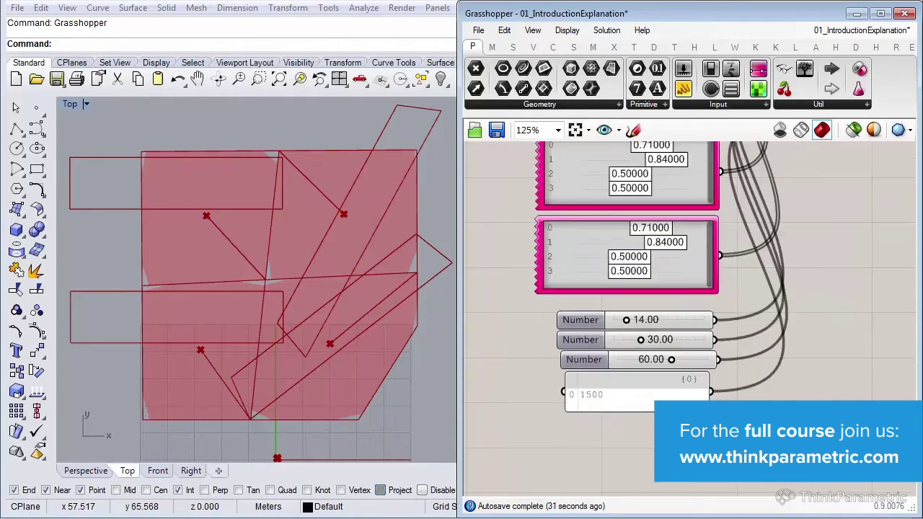
{"action": "double_click", "coordinate": [627, 401]}
{"action": "type", "text": "150"}
{"action": "type", "text": "000"}
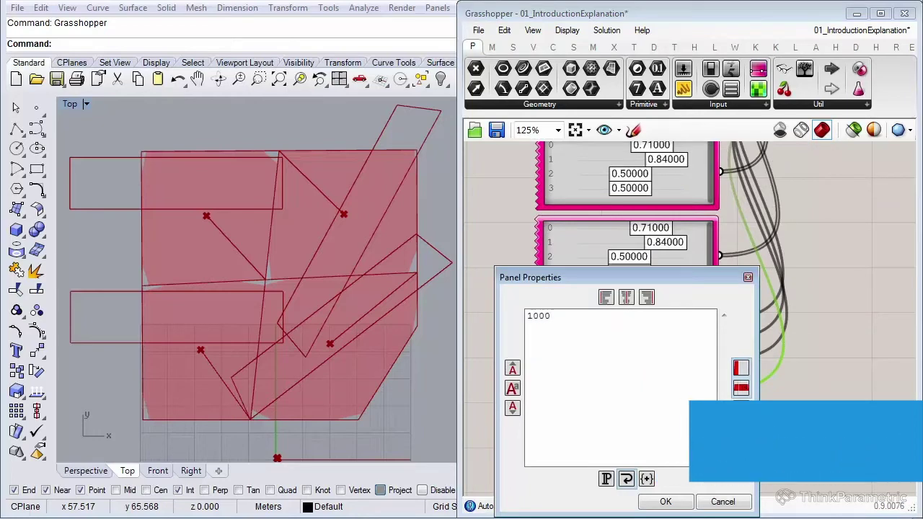
{"action": "left_click", "coordinate": [685, 492]}
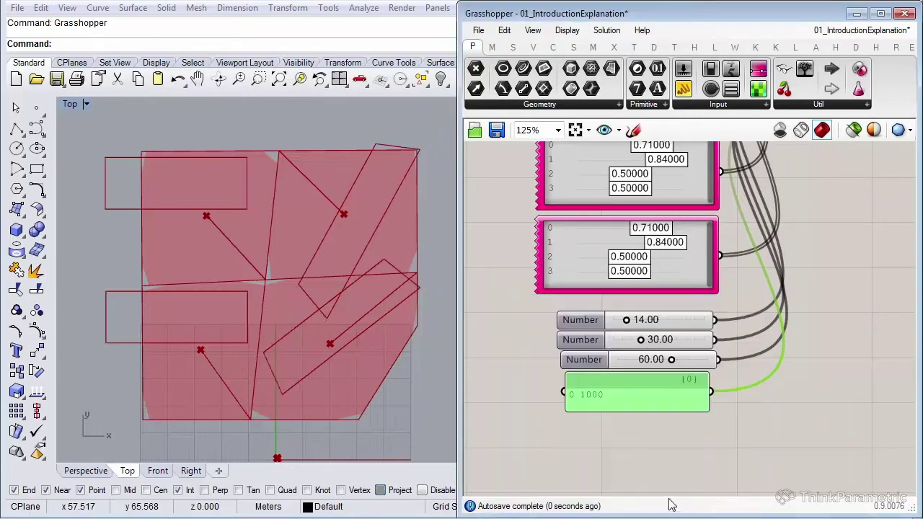
Set the number slider feeding CutOffBottom to 16.
{"action": "scroll", "coordinate": [655, 398], "scroll_direction": "up", "scroll_amount": 3}
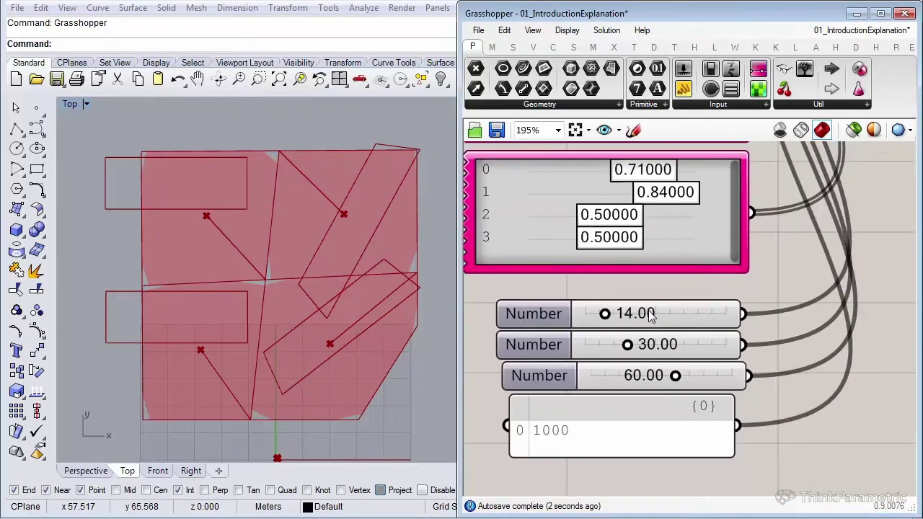
{"action": "double_click", "coordinate": [649, 314]}
{"action": "type", "text": "16"}
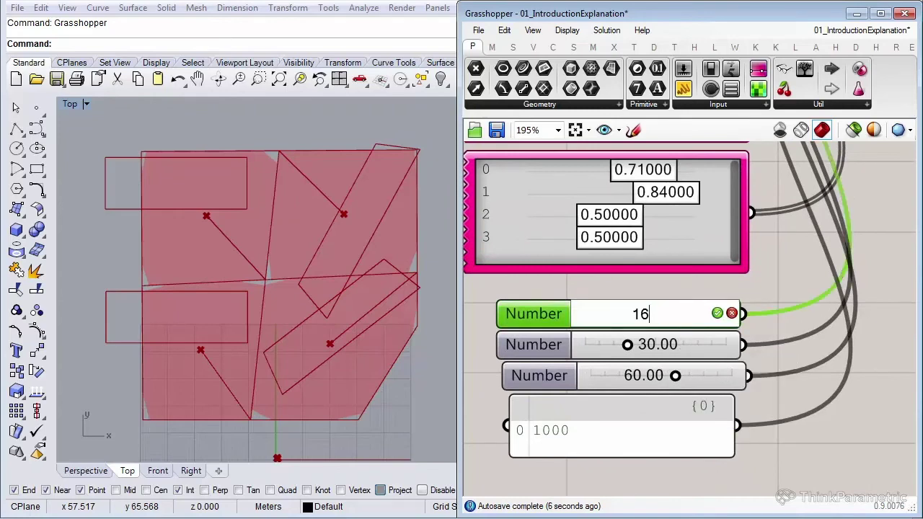
{"action": "key", "text": "Return"}
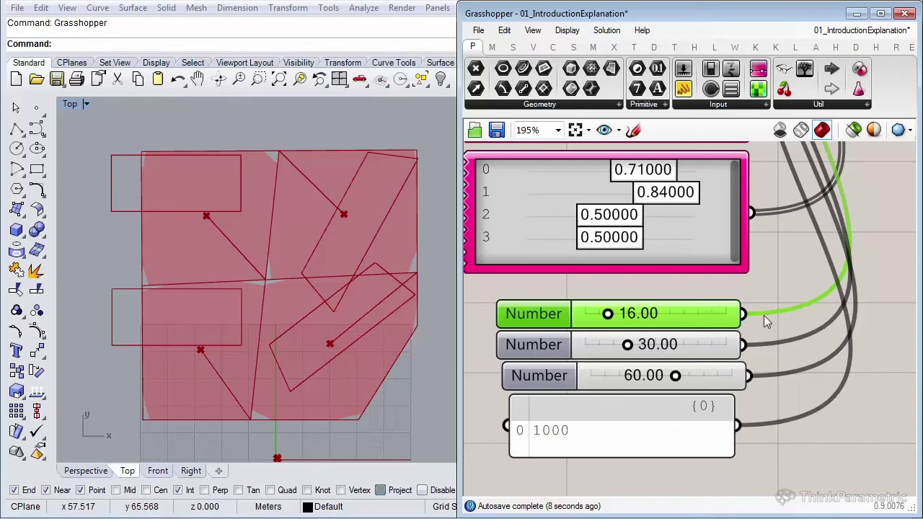
In the Y Gene Pool feeding Construct Point, set gene 1 to 0.44 and raise gene 2.
{"action": "scroll", "coordinate": [674, 406], "scroll_direction": "down", "scroll_amount": 3}
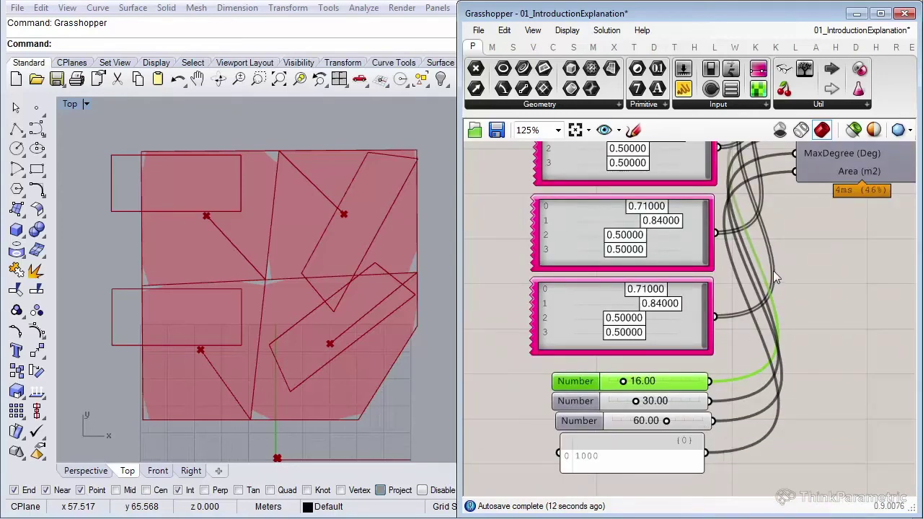
{"action": "scroll", "coordinate": [766, 364], "scroll_direction": "down", "scroll_amount": 2}
{"action": "right_click_drag", "start_coordinate": [760, 361], "coordinate": [894, 376]}
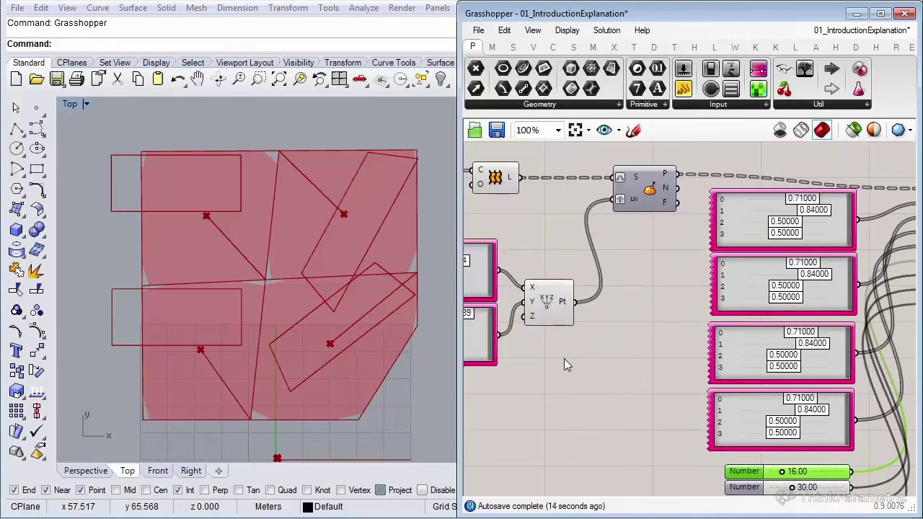
{"action": "right_click_drag", "start_coordinate": [564, 358], "coordinate": [726, 365]}
{"action": "scroll", "coordinate": [590, 296], "scroll_direction": "up", "scroll_amount": 3}
{"action": "scroll", "coordinate": [590, 293], "scroll_direction": "up", "scroll_amount": 2}
{"action": "mouse_move", "coordinate": [593, 357]}
{"action": "left_mouse_down"}
{"action": "mouse_move", "coordinate": [560, 358]}
{"action": "mouse_move", "coordinate": [708, 369]}
{"action": "mouse_move", "coordinate": [584, 369]}
{"action": "left_mouse_up"}
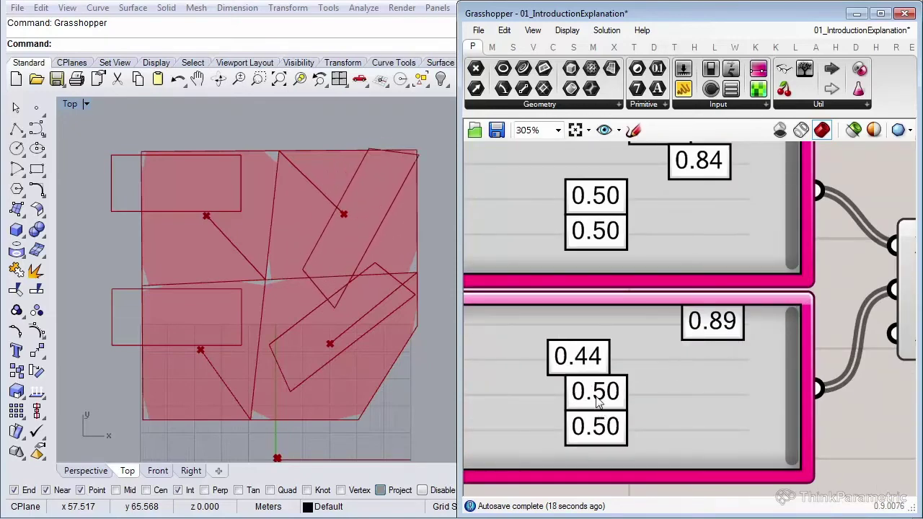
{"action": "left_click_drag", "start_coordinate": [597, 402], "coordinate": [628, 398]}
Vary the footprints by adjusting gene 1 in the Rotation and TrapeziumR Gene Pools, the latter to 0.41333, and gene 2 in the AspectRatio pool.
{"action": "right_click_drag", "start_coordinate": [655, 331], "coordinate": [551, 337]}
{"action": "scroll", "coordinate": [551, 338], "scroll_direction": "down", "scroll_amount": 5}
{"action": "scroll", "coordinate": [725, 301], "scroll_direction": "up", "scroll_amount": 2}
{"action": "right_click_drag", "start_coordinate": [888, 318], "coordinate": [622, 339]}
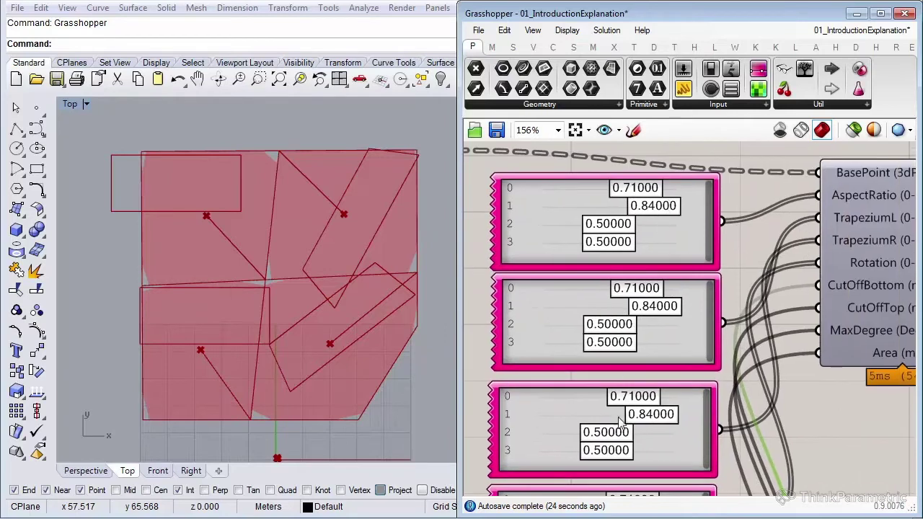
{"action": "right_click_drag", "start_coordinate": [618, 427], "coordinate": [639, 370]}
{"action": "left_click_drag", "start_coordinate": [665, 441], "coordinate": [629, 438]}
{"action": "left_click_drag", "start_coordinate": [679, 334], "coordinate": [617, 339]}
{"action": "right_click_drag", "start_coordinate": [650, 280], "coordinate": [636, 386]}
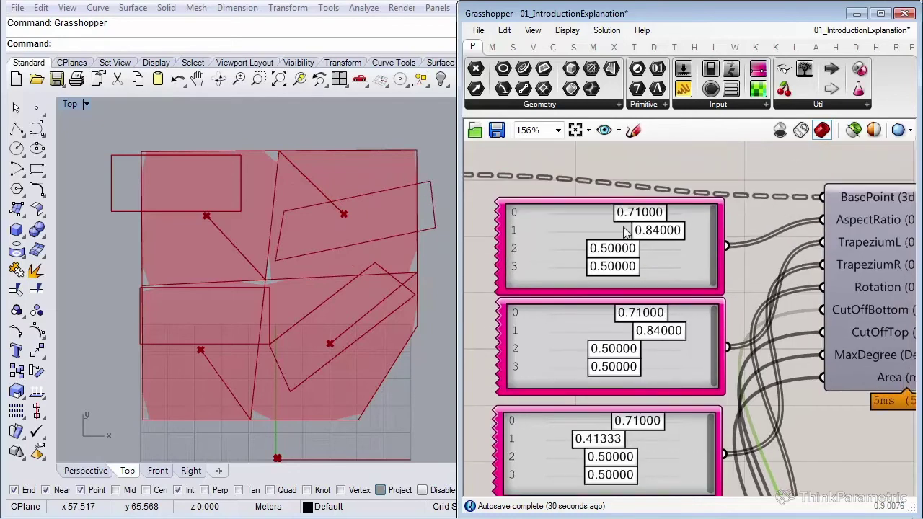
{"action": "left_click_drag", "start_coordinate": [647, 235], "coordinate": [638, 268]}
Highlight the cluster's output curve parameter to examine the footprint outlines in the viewport, and clear the selection.
{"action": "right_click_drag", "start_coordinate": [677, 287], "coordinate": [542, 284]}
{"action": "scroll", "coordinate": [542, 284], "scroll_direction": "down", "scroll_amount": 5}
{"action": "right_click_drag", "start_coordinate": [771, 346], "coordinate": [713, 364]}
{"action": "scroll", "coordinate": [713, 364], "scroll_direction": "up", "scroll_amount": 1}
{"action": "left_click", "coordinate": [692, 305]}
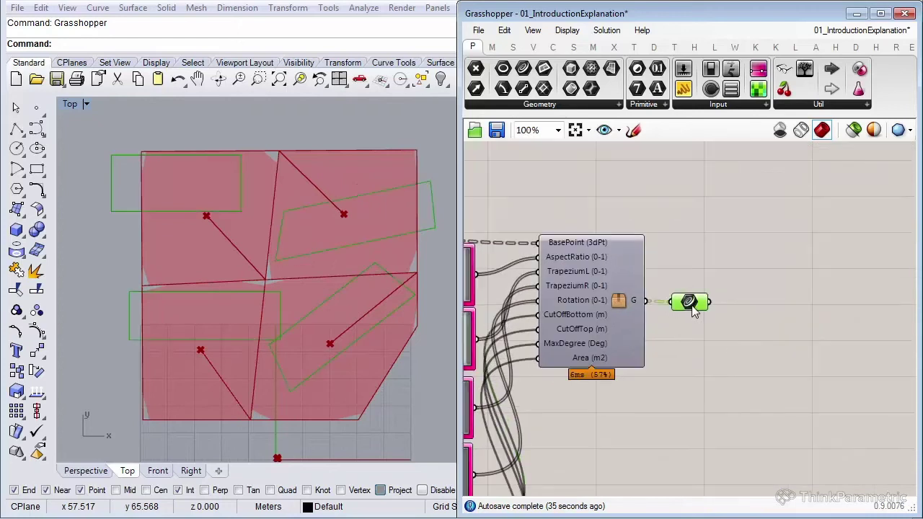
{"action": "left_click", "coordinate": [710, 343]}
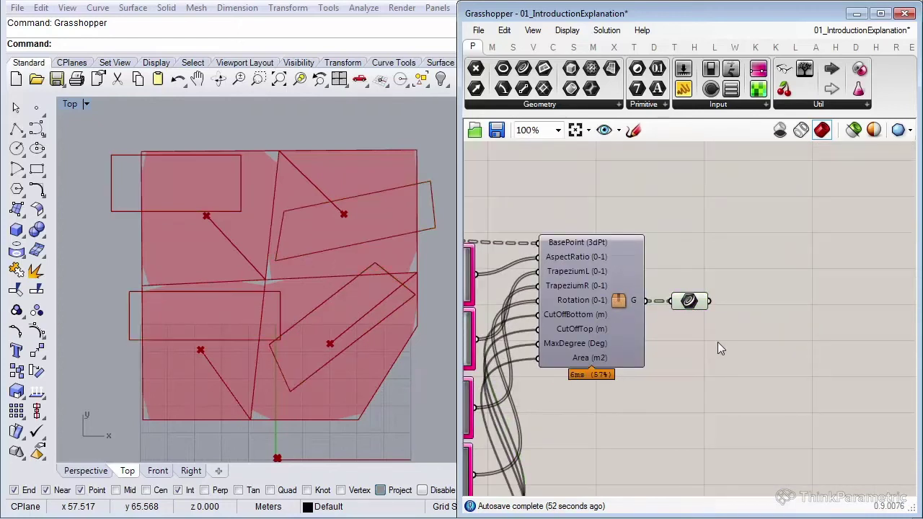
Place a Region Intersection component on the canvas beyond the cluster's output curve parameter.
{"action": "left_click", "coordinate": [613, 47]}
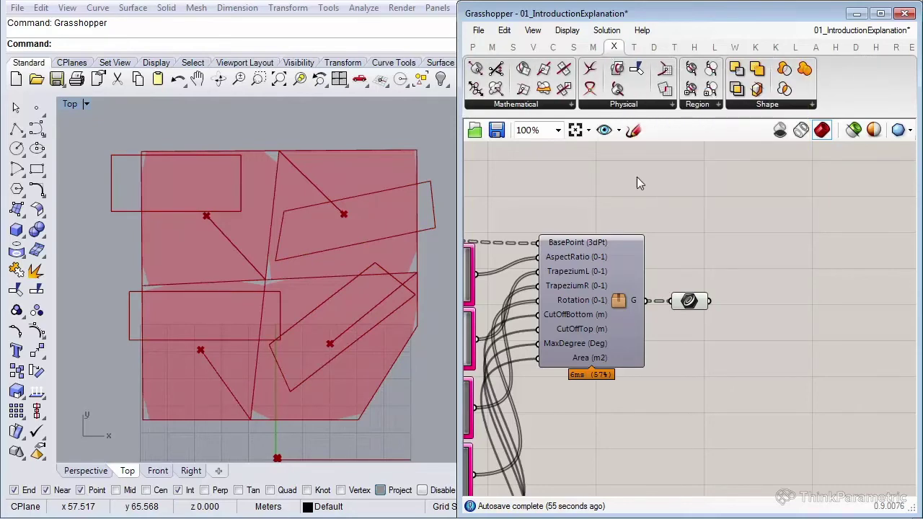
{"action": "left_click", "coordinate": [765, 106]}
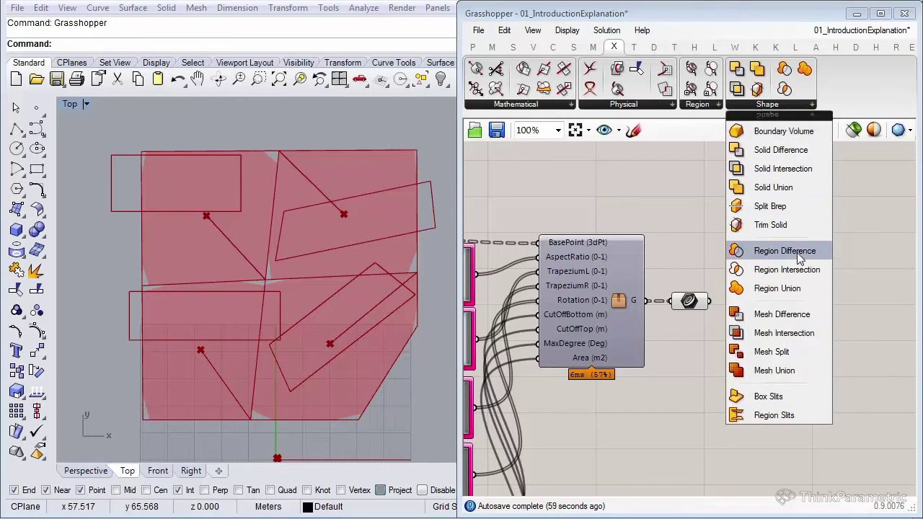
{"action": "left_click_drag", "start_coordinate": [796, 271], "coordinate": [804, 216]}
{"action": "right_click_drag", "start_coordinate": [793, 267], "coordinate": [788, 298]}
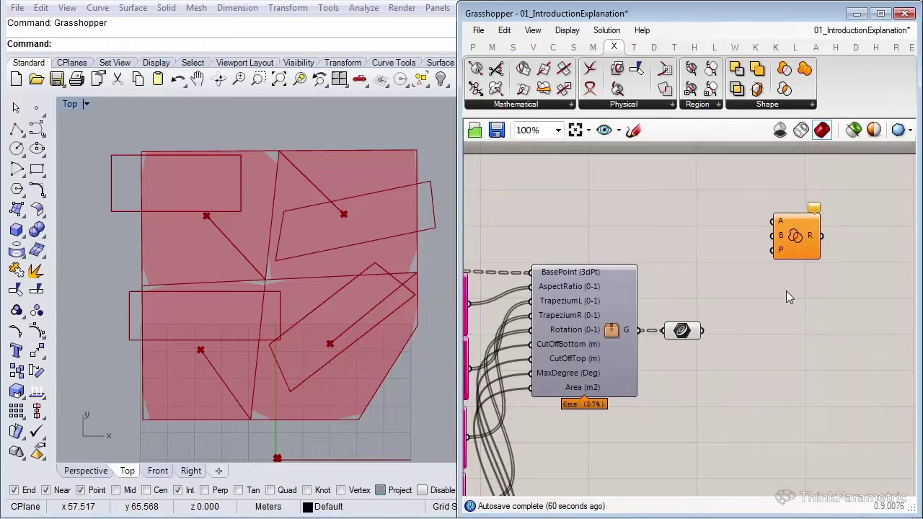
{"action": "scroll", "coordinate": [798, 238], "scroll_direction": "up", "scroll_amount": 7}
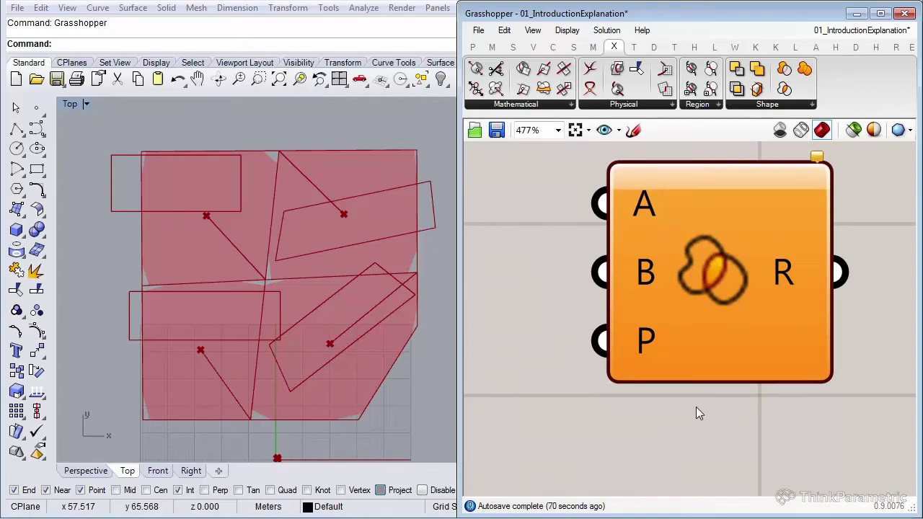
{"action": "scroll", "coordinate": [696, 411], "scroll_direction": "down", "scroll_amount": 10}
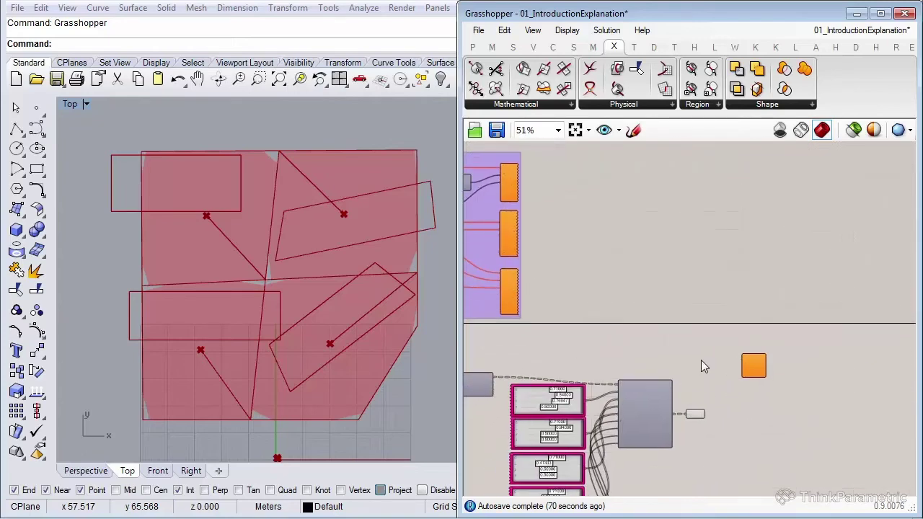
Add a Curve parameter above the footprint cluster, in front of the Region Intersection component.
{"action": "scroll", "coordinate": [697, 360], "scroll_direction": "up", "scroll_amount": 3}
{"action": "double_click", "coordinate": [679, 344]}
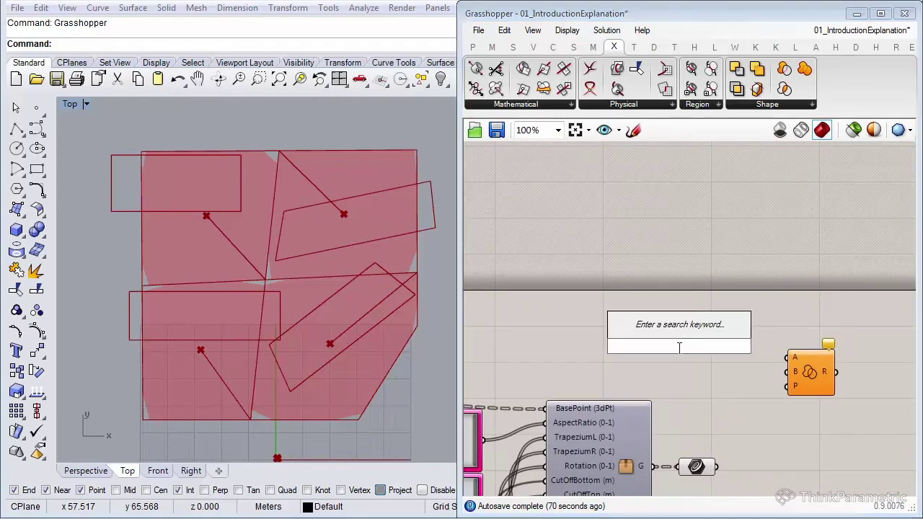
{"action": "type", "text": "crv"}
{"action": "key", "text": "Return"}
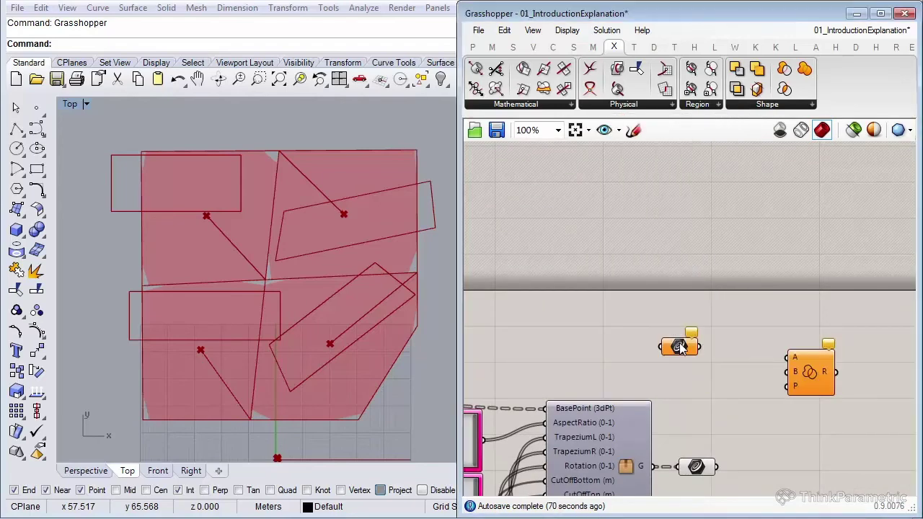
{"action": "left_click_drag", "start_coordinate": [680, 346], "coordinate": [694, 331]}
Connect the plot outline curves to the new Curve parameter above the cluster.
{"action": "scroll", "coordinate": [708, 361], "scroll_direction": "down", "scroll_amount": 4}
{"action": "right_click_drag", "start_coordinate": [482, 361], "coordinate": [800, 365]}
{"action": "scroll", "coordinate": [669, 367], "scroll_direction": "up", "scroll_amount": 3}
{"action": "scroll", "coordinate": [581, 362], "scroll_direction": "up", "scroll_amount": 3}
{"action": "left_click_drag", "start_coordinate": [556, 346], "coordinate": [671, 239]}
{"action": "scroll", "coordinate": [467, 309], "scroll_direction": "down", "scroll_amount": 3}
{"action": "scroll", "coordinate": [485, 312], "scroll_direction": "down", "scroll_amount": 6}
{"action": "scroll", "coordinate": [756, 342], "scroll_direction": "up", "scroll_amount": 8}
{"action": "scroll", "coordinate": [652, 297], "scroll_direction": "up", "scroll_amount": 1}
{"action": "left_click", "coordinate": [696, 275]}
{"action": "right_click_drag", "start_coordinate": [701, 277], "coordinate": [645, 273]}
Graft the Curve parameter that holds the plot outlines and clear the selection.
{"action": "left_click", "coordinate": [620, 239]}
{"action": "right_click", "coordinate": [614, 235]}
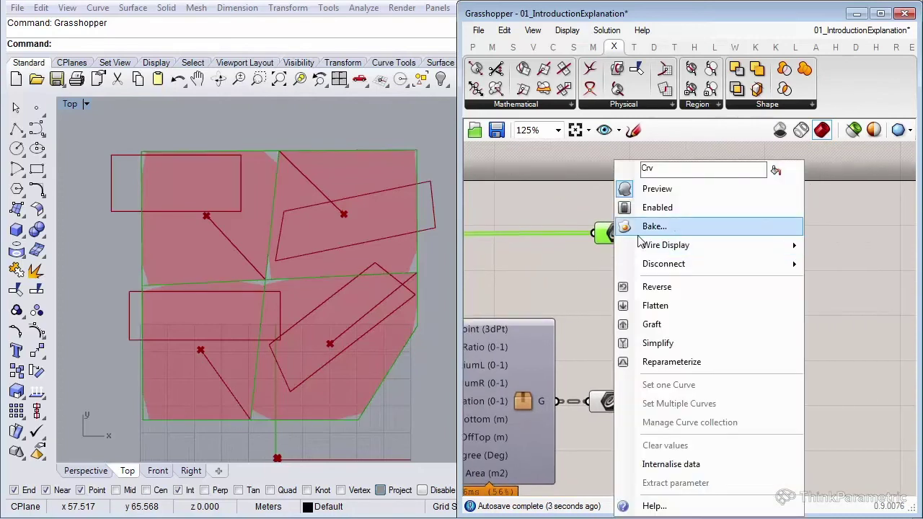
{"action": "left_click", "coordinate": [657, 330]}
{"action": "left_click", "coordinate": [648, 382]}
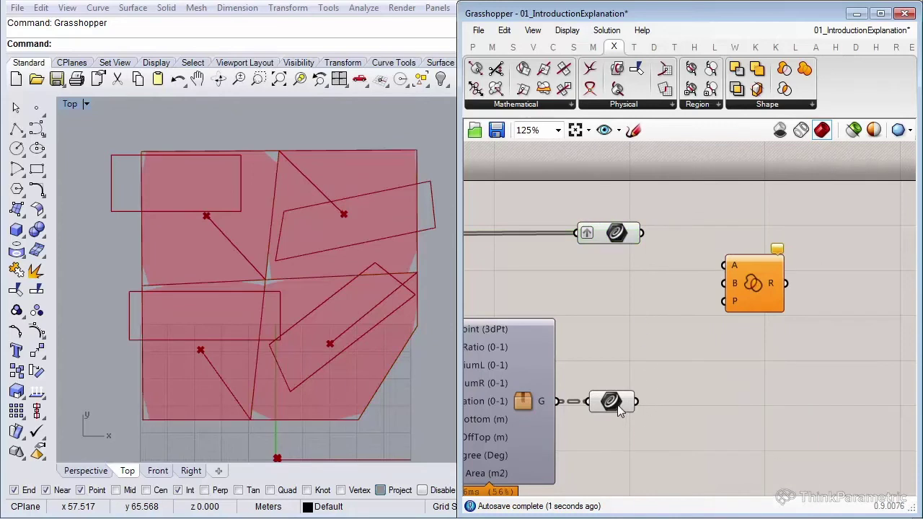
Wire the grafted plot curves into input A of Region Intersection and the footprint curves into input B.
{"action": "right_click_drag", "start_coordinate": [617, 404], "coordinate": [608, 387]}
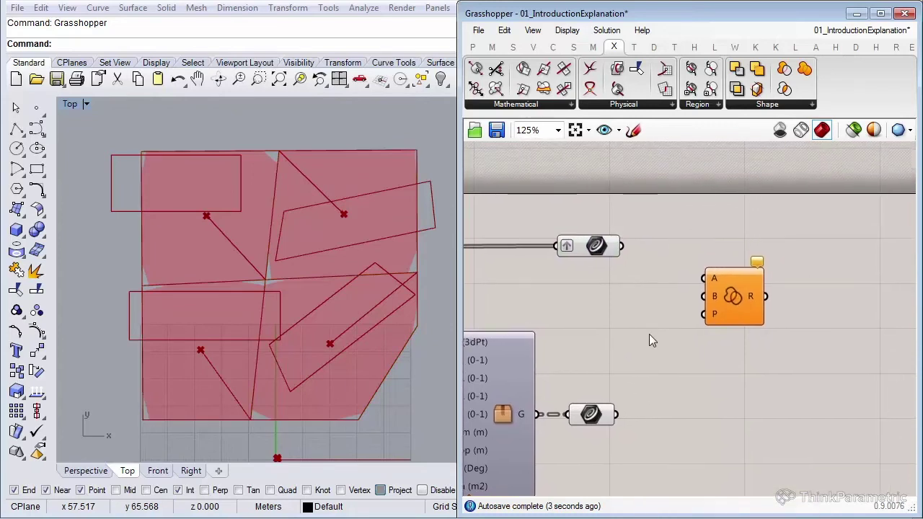
{"action": "scroll", "coordinate": [671, 316], "scroll_direction": "up", "scroll_amount": 1}
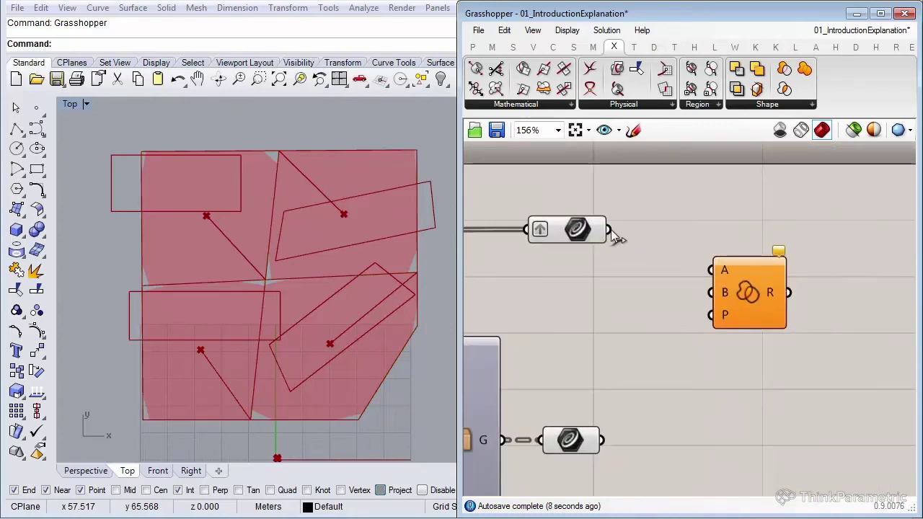
{"action": "left_click_drag", "start_coordinate": [613, 233], "coordinate": [712, 270]}
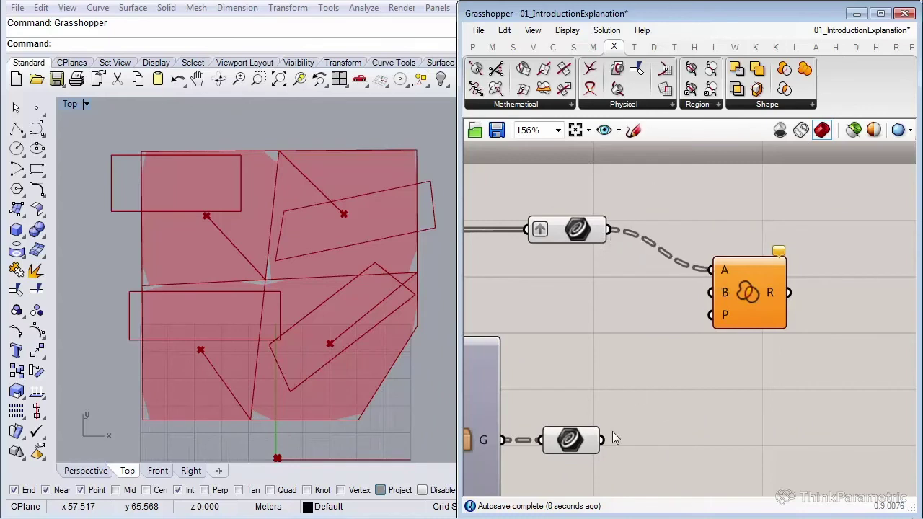
{"action": "left_click_drag", "start_coordinate": [603, 440], "coordinate": [711, 292]}
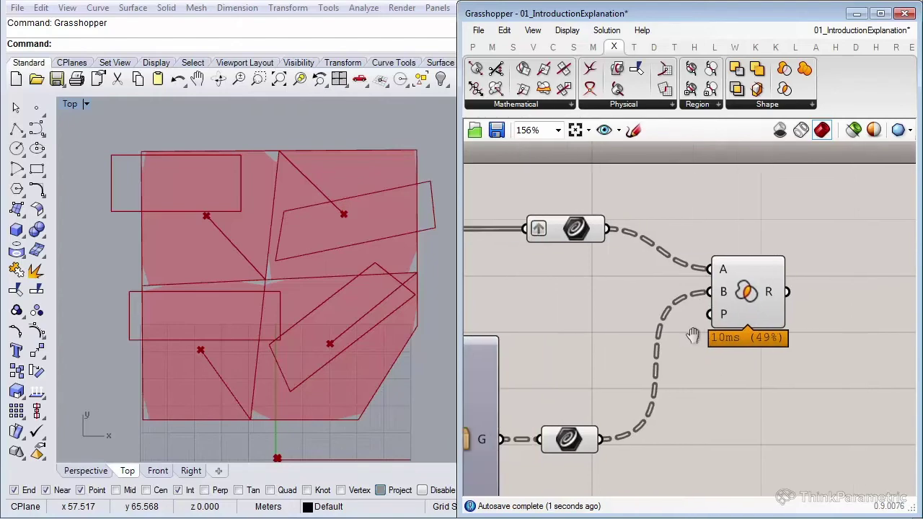
Turn off the preview of the two Curve parameters feeding Region Intersection.
{"action": "scroll", "coordinate": [695, 336], "scroll_direction": "down", "scroll_amount": 3}
{"action": "right_click_drag", "start_coordinate": [580, 349], "coordinate": [638, 336]}
{"action": "left_click_drag", "start_coordinate": [657, 239], "coordinate": [715, 407]}
{"action": "middle_click", "coordinate": [716, 406]}
{"action": "left_click", "coordinate": [761, 361]}
{"action": "left_click", "coordinate": [831, 360]}
{"action": "scroll", "coordinate": [827, 322], "scroll_direction": "up", "scroll_amount": 2}
{"action": "right_click_drag", "start_coordinate": [826, 321], "coordinate": [728, 361]}
{"action": "scroll", "coordinate": [729, 362], "scroll_direction": "up", "scroll_amount": 1}
Add a Curve parameter after Region Intersection and connect its R output to it.
{"action": "mouse_move", "coordinate": [683, 316]}
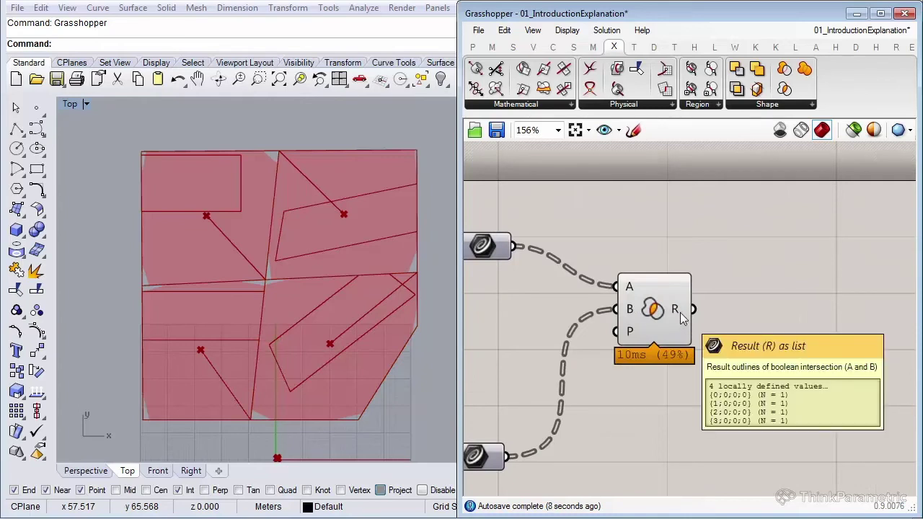
{"action": "double_click", "coordinate": [752, 317]}
{"action": "type", "text": "crv"}
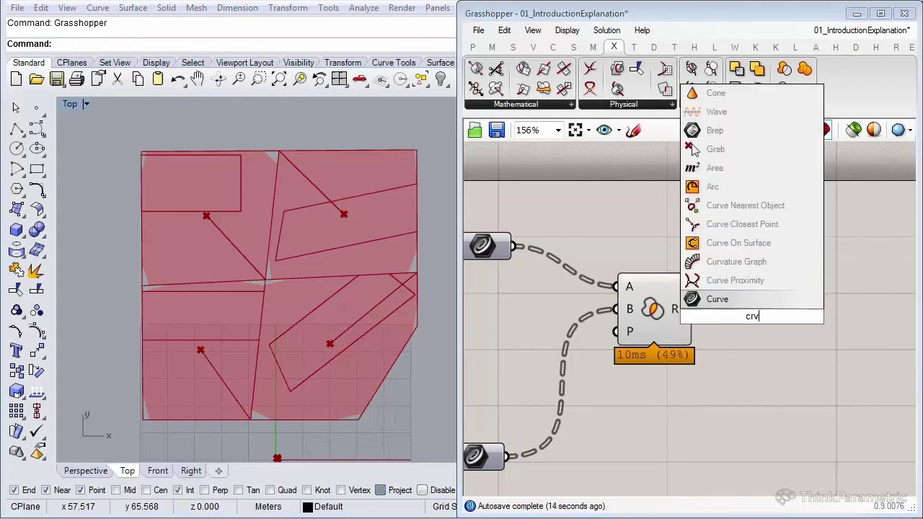
{"action": "key", "text": "Return"}
{"action": "left_click_drag", "start_coordinate": [693, 310], "coordinate": [742, 315]}
{"action": "left_click_drag", "start_coordinate": [747, 316], "coordinate": [770, 309]}
Turn off the preview of the Region Intersection component.
{"action": "left_click", "coordinate": [653, 320]}
{"action": "middle_click", "coordinate": [654, 320]}
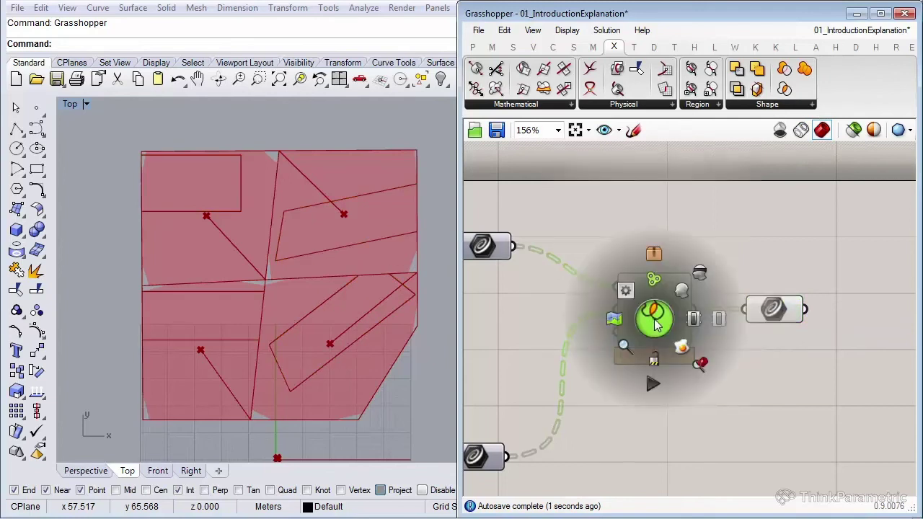
{"action": "left_click", "coordinate": [756, 266]}
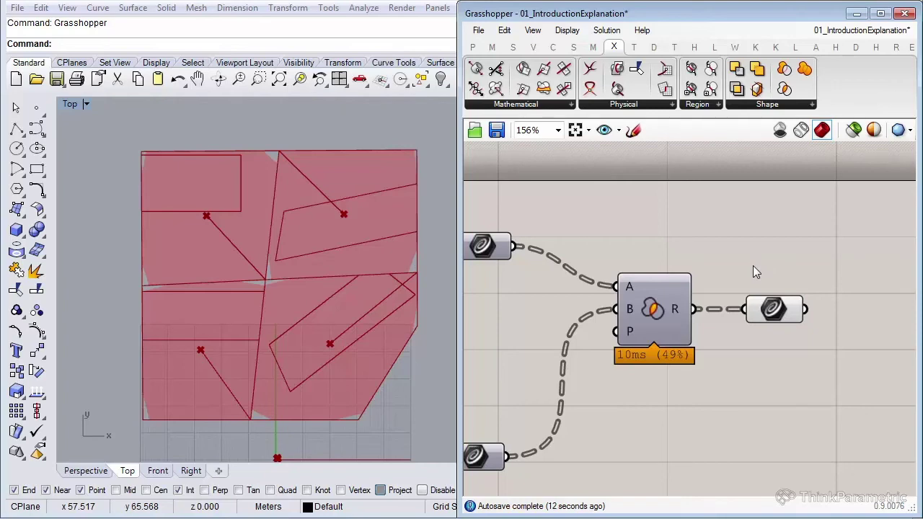
Set gene 1 in the AspectRatio Gene Pool to 0.33474.
{"action": "right_click_drag", "start_coordinate": [552, 361], "coordinate": [685, 308]}
{"action": "scroll", "coordinate": [685, 308], "scroll_direction": "down", "scroll_amount": 3}
{"action": "right_click_drag", "start_coordinate": [499, 366], "coordinate": [582, 352]}
{"action": "scroll", "coordinate": [583, 359], "scroll_direction": "up", "scroll_amount": 3}
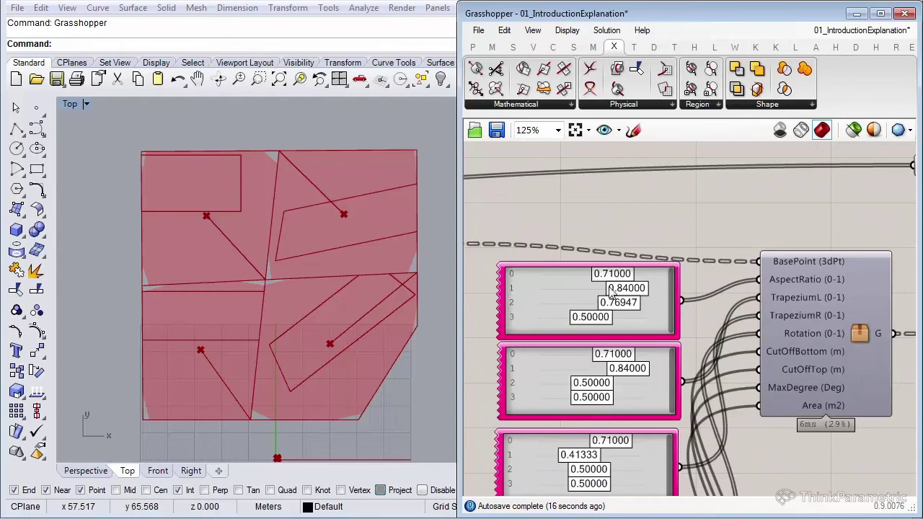
{"action": "left_click_drag", "start_coordinate": [614, 289], "coordinate": [566, 291]}
{"action": "right_click_drag", "start_coordinate": [725, 233], "coordinate": [636, 229]}
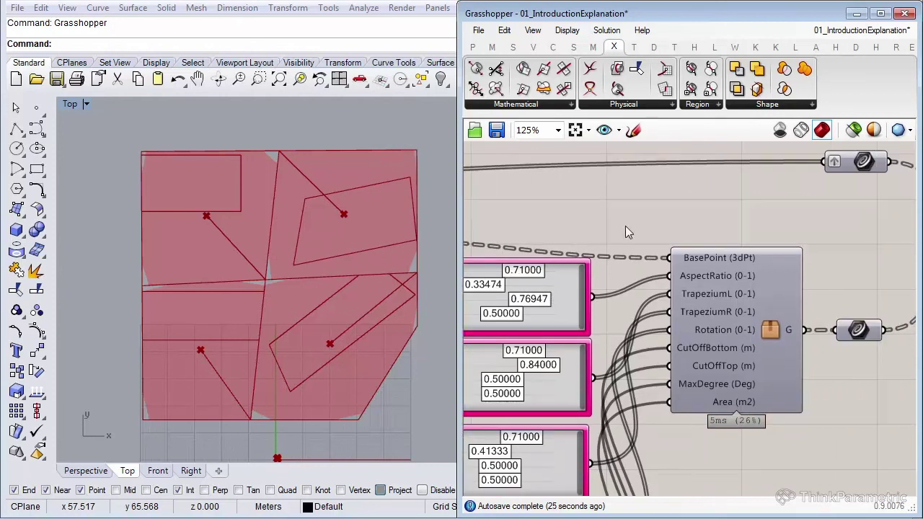
Move the result Curve parameter closer to Region Intersection, check its trimmed footprints in the viewport, and clear the selection.
{"action": "scroll", "coordinate": [660, 232], "scroll_direction": "down", "scroll_amount": 2}
{"action": "right_click_drag", "start_coordinate": [676, 231], "coordinate": [532, 245]}
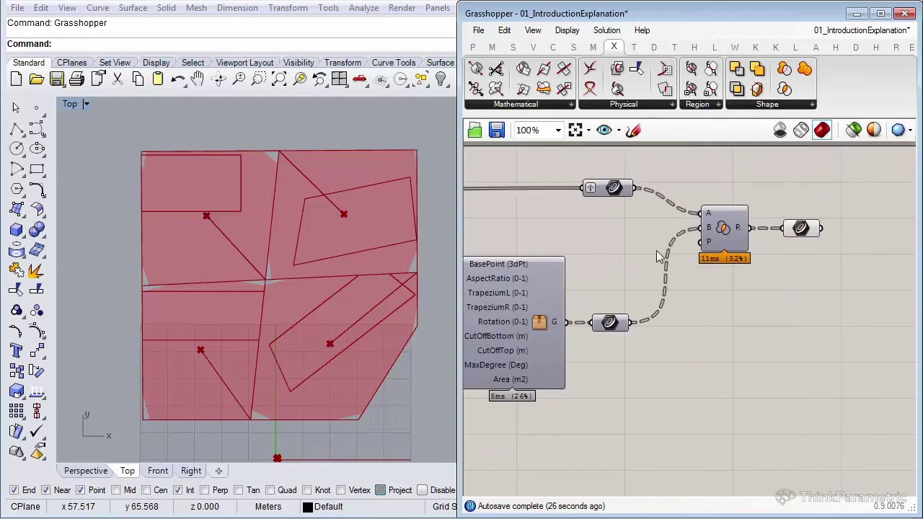
{"action": "scroll", "coordinate": [781, 251], "scroll_direction": "up", "scroll_amount": 3}
{"action": "left_click_drag", "start_coordinate": [761, 244], "coordinate": [737, 244]}
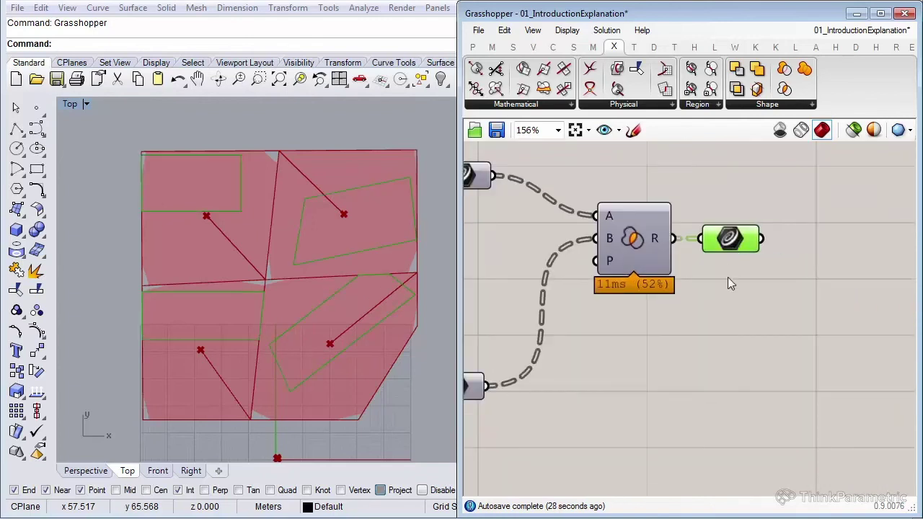
{"action": "left_click", "coordinate": [731, 282]}
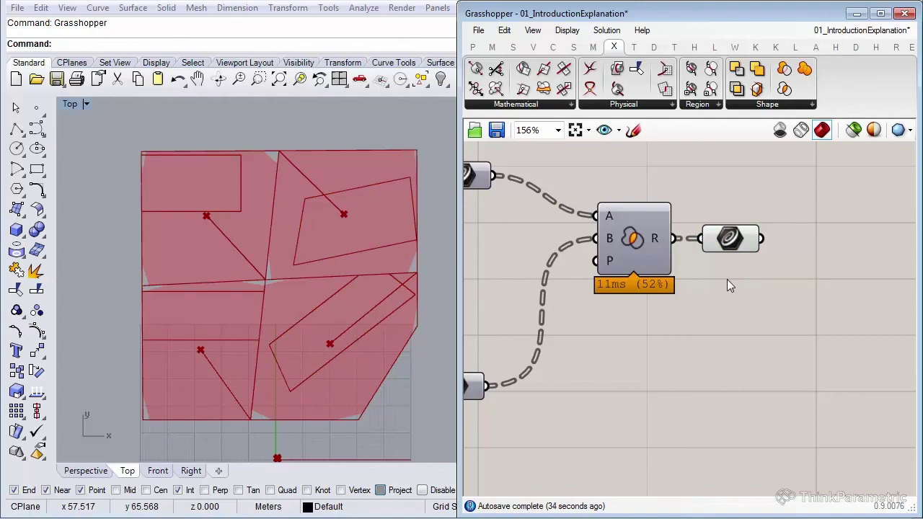
{"action": "scroll", "coordinate": [720, 281], "scroll_direction": "down", "scroll_amount": 4}
{"action": "right_click_drag", "start_coordinate": [882, 309], "coordinate": [781, 372]}
{"action": "scroll", "coordinate": [870, 241], "scroll_direction": "up", "scroll_amount": 2}
{"action": "right_click_drag", "start_coordinate": [834, 223], "coordinate": [760, 297]}
{"action": "scroll", "coordinate": [760, 297], "scroll_direction": "up", "scroll_amount": 1}
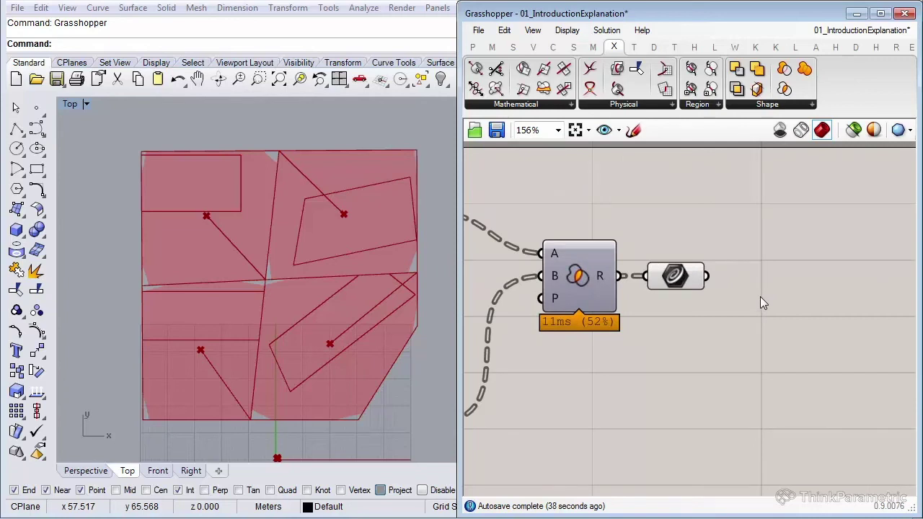